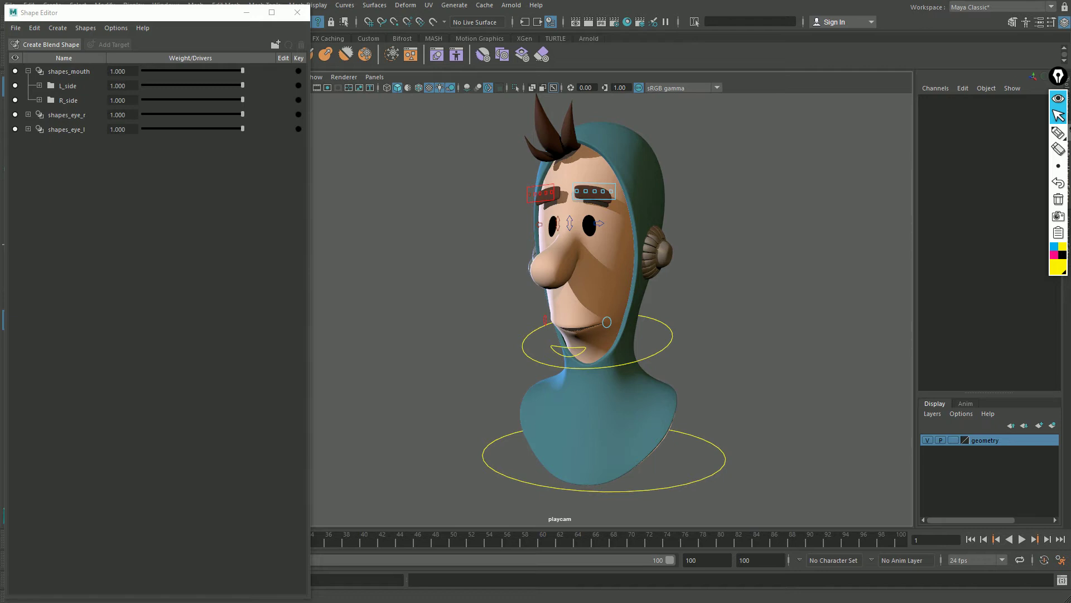
Select the jaw control and drag it down to open the mouth.
click(556, 355)
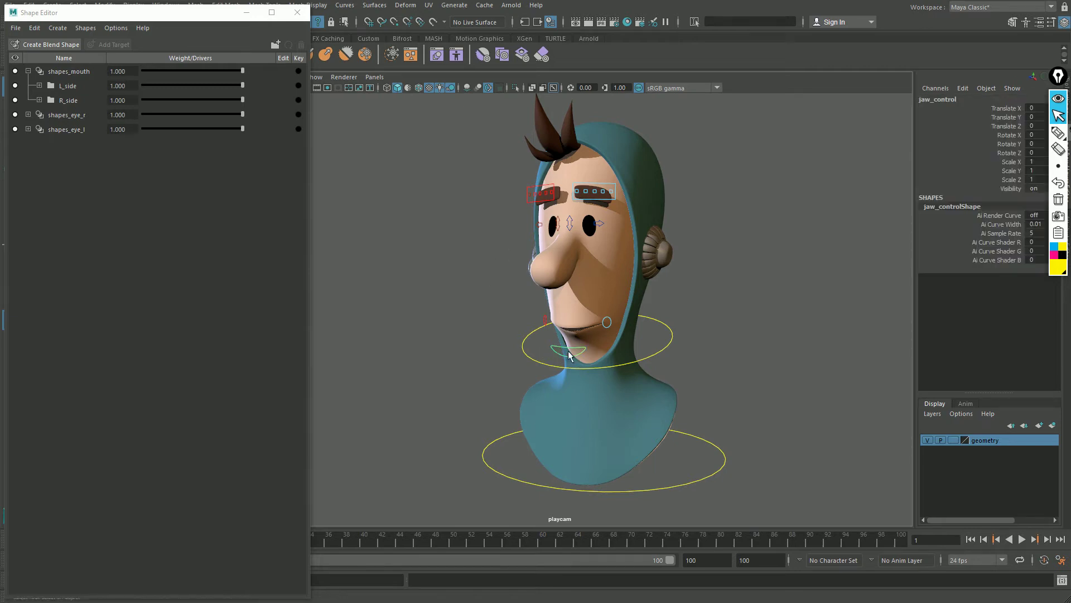
drag(567, 352, 566, 387)
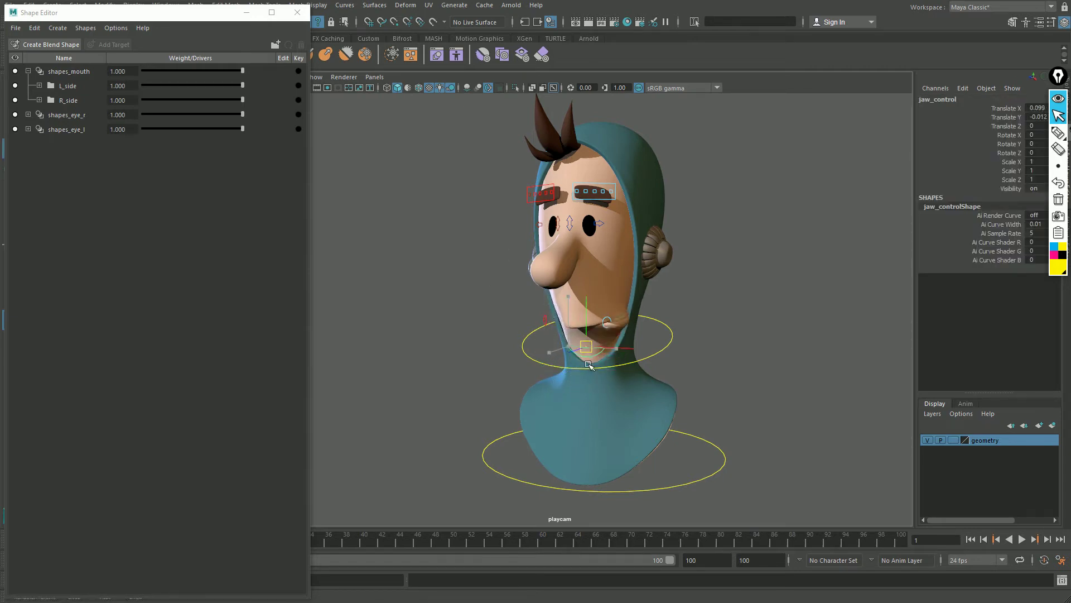
key(ctrl+z)
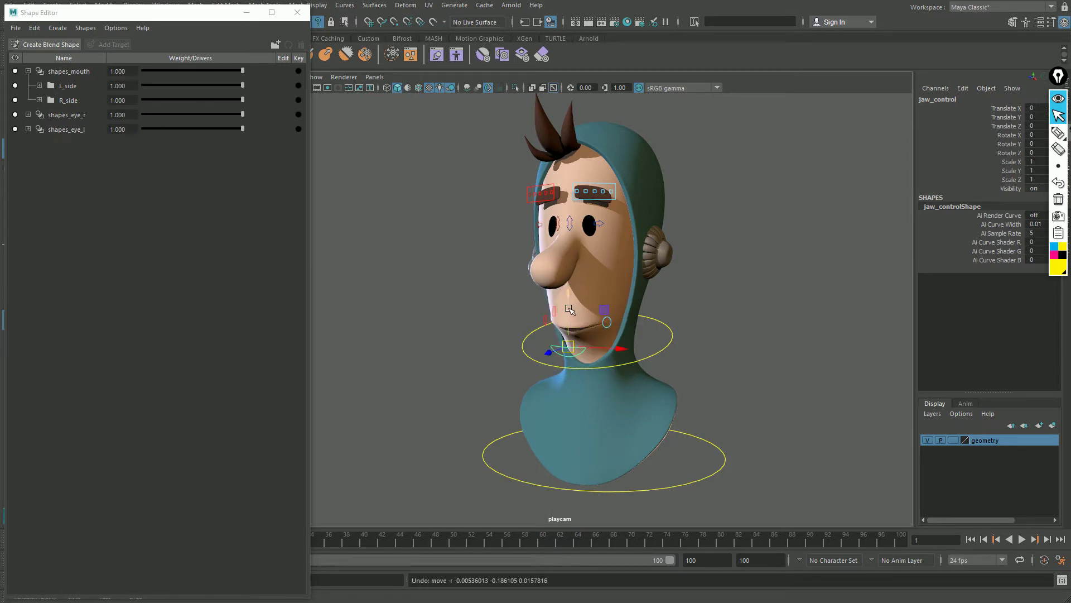
drag(569, 313, 569, 299)
key(ctrl+z)
click(1059, 77)
mouse_move(569, 298)
mouse_down()
mouse_move(551, 319)
mouse_move(617, 379)
mouse_up()
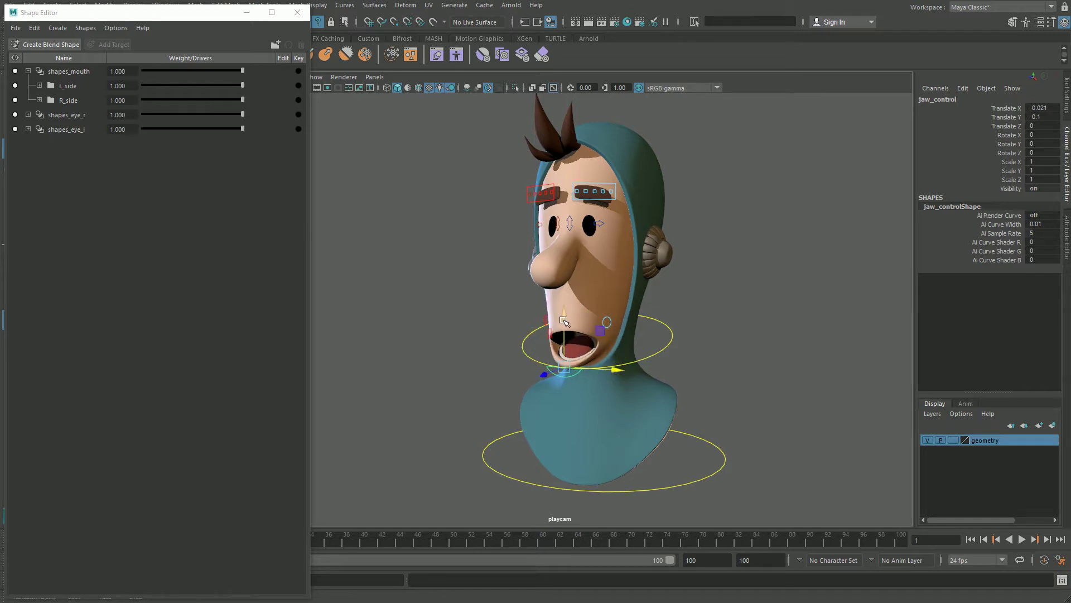
drag(565, 321, 565, 279)
Set the jaw control's Translate X to 0 and Translate Y to -0.1.
drag(1043, 112, 1053, 122)
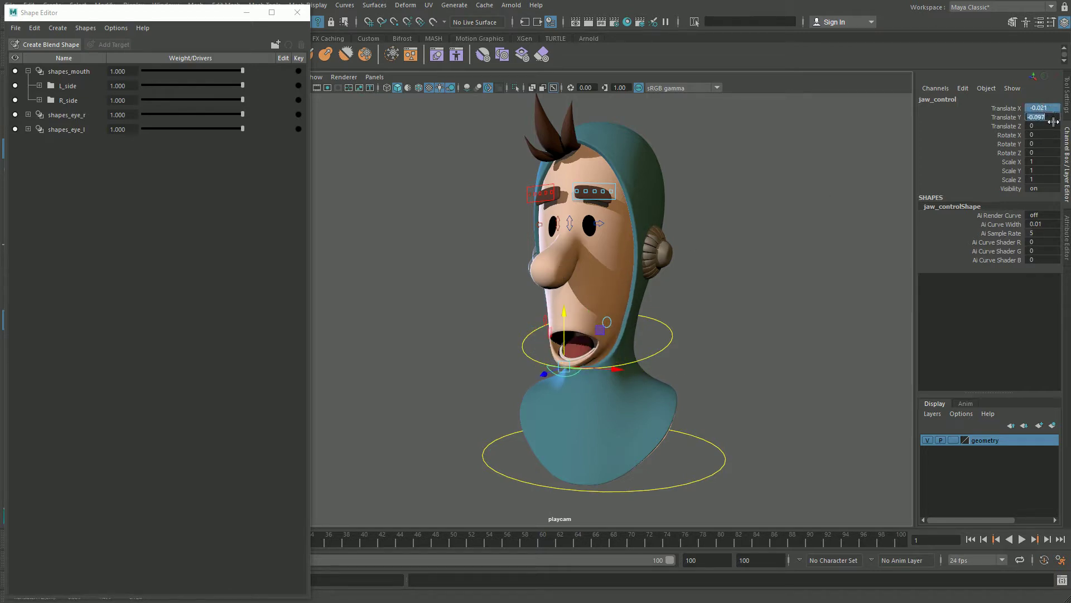
text(0)
key(Return)
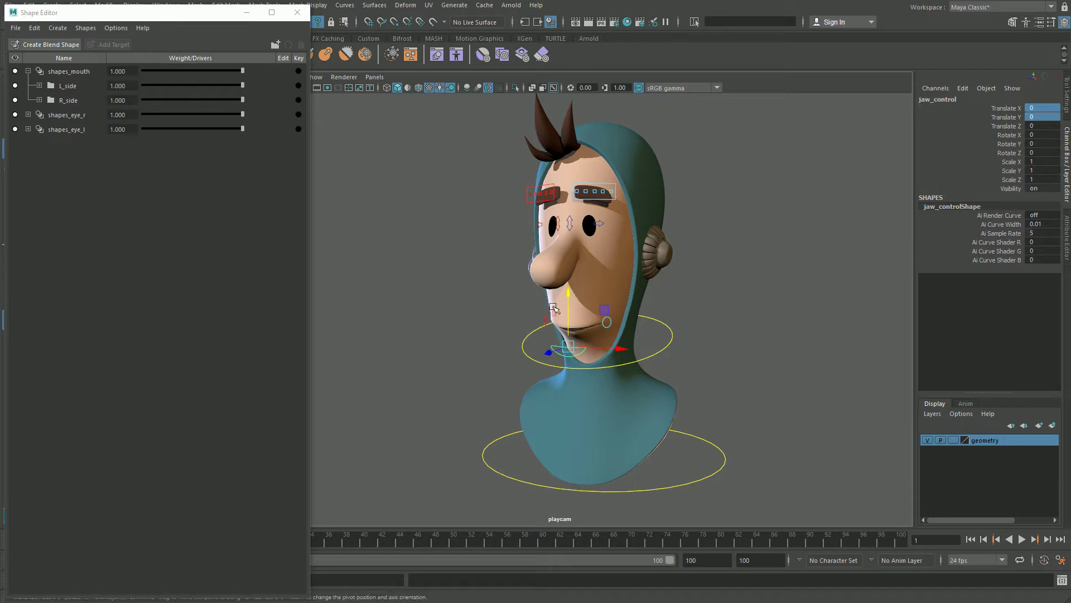
drag(570, 298, 568, 338)
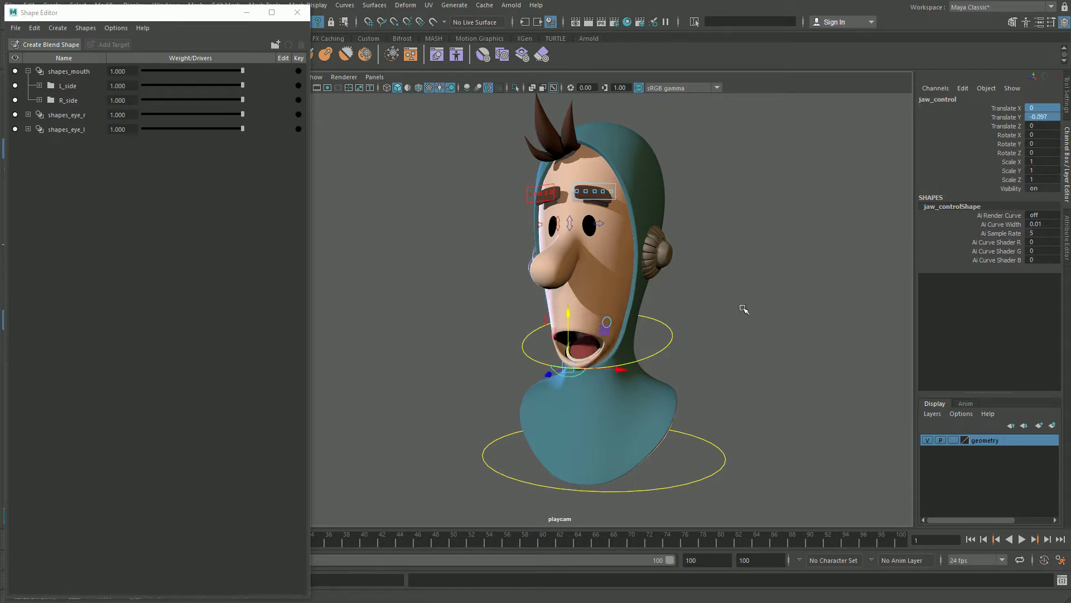
double_click(1058, 117)
text(-0)
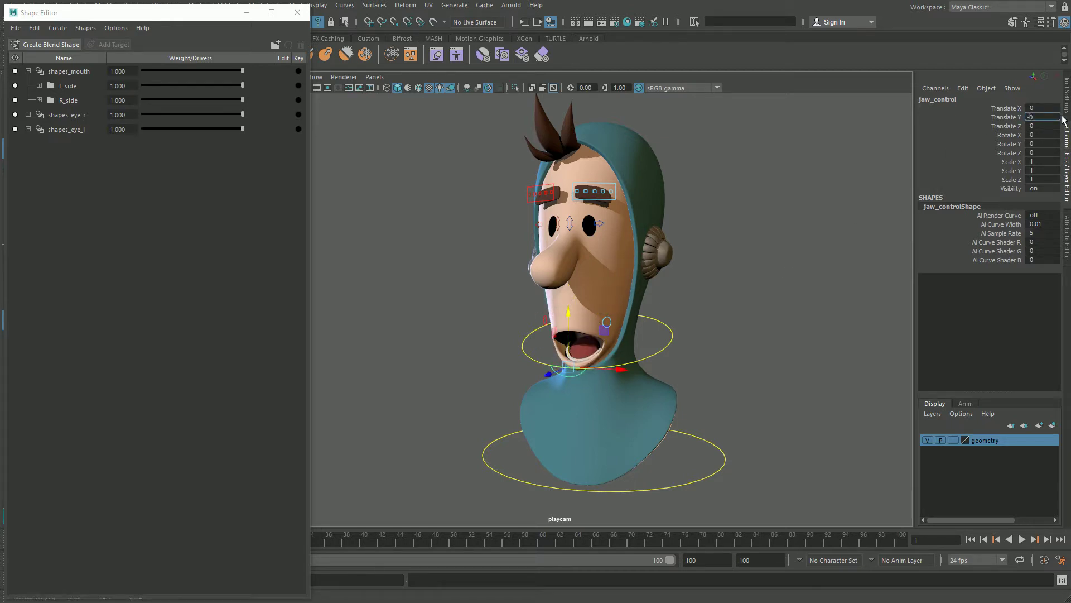
key(Return)
Group the duplicated lower teeth, tongue and head meshes and name the group abajo.
scroll(568, 340, up, 2)
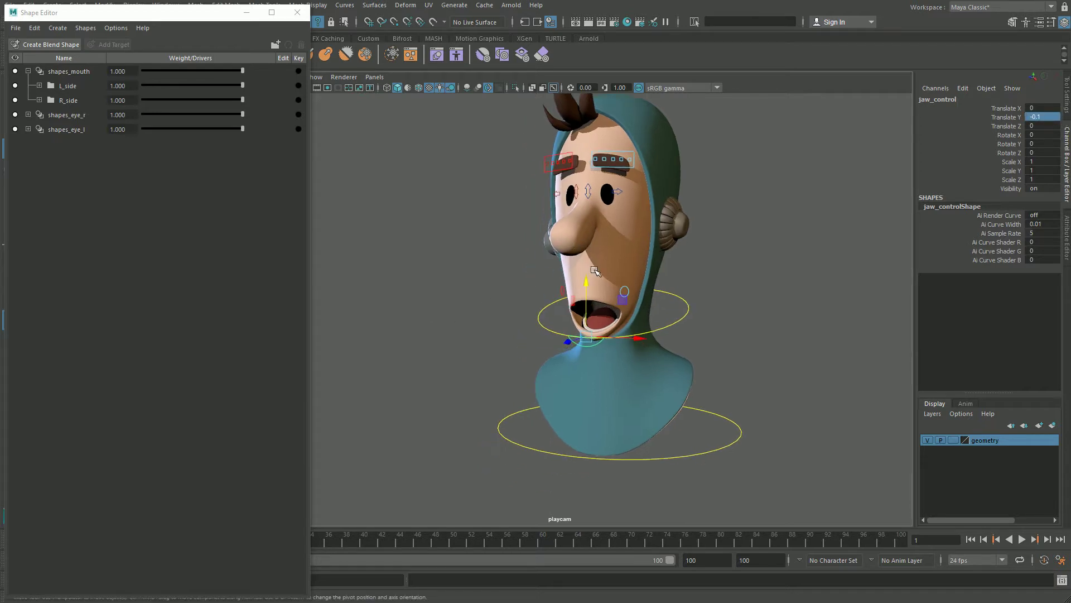
scroll(616, 365, up, 3)
scroll(615, 366, up, 2)
click(661, 311)
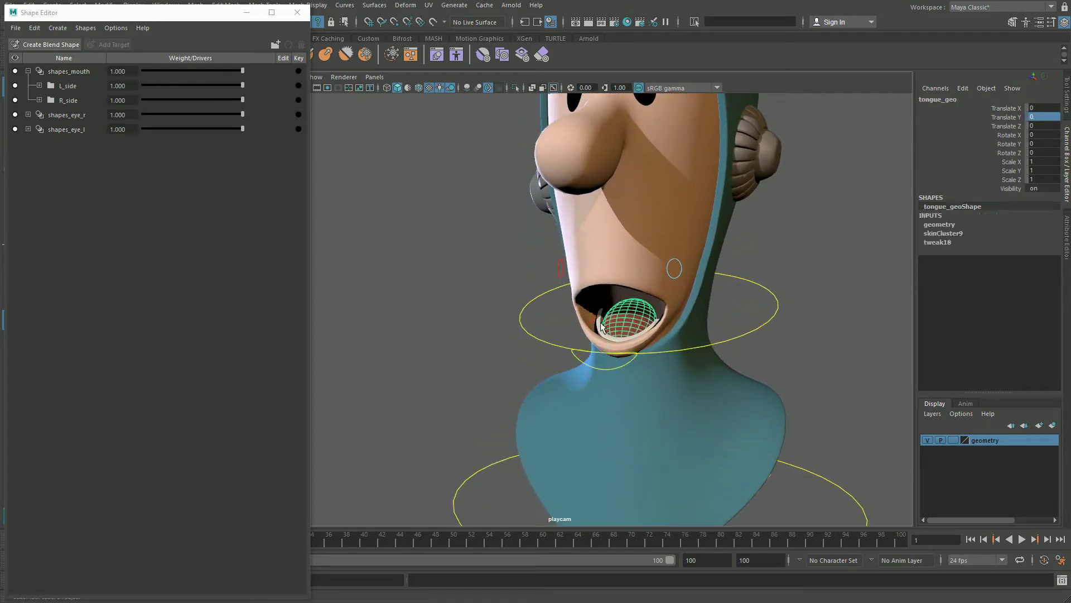
shift+click(683, 237)
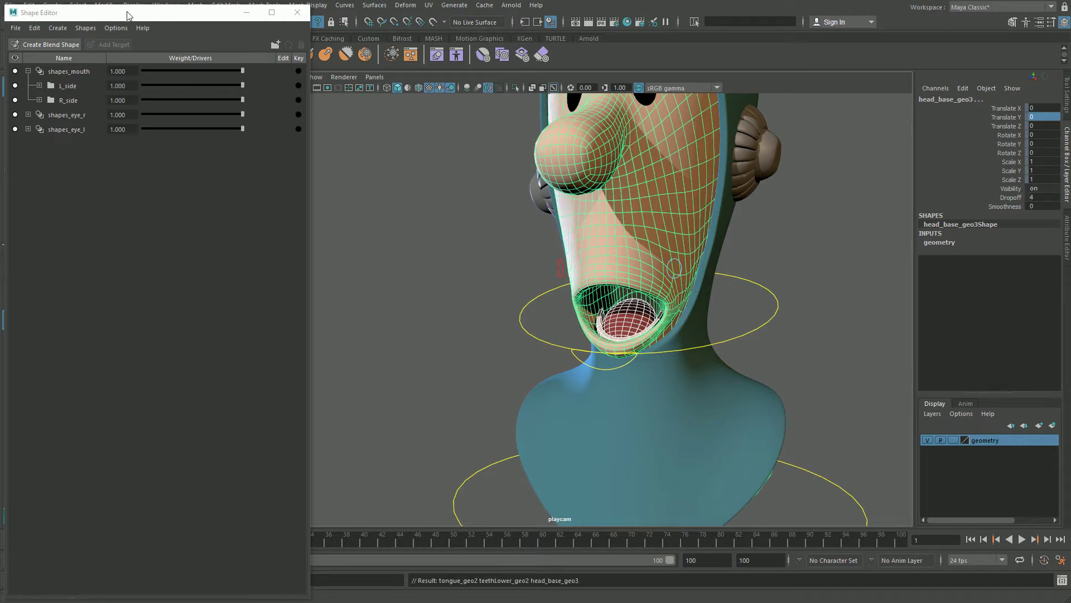
click(246, 13)
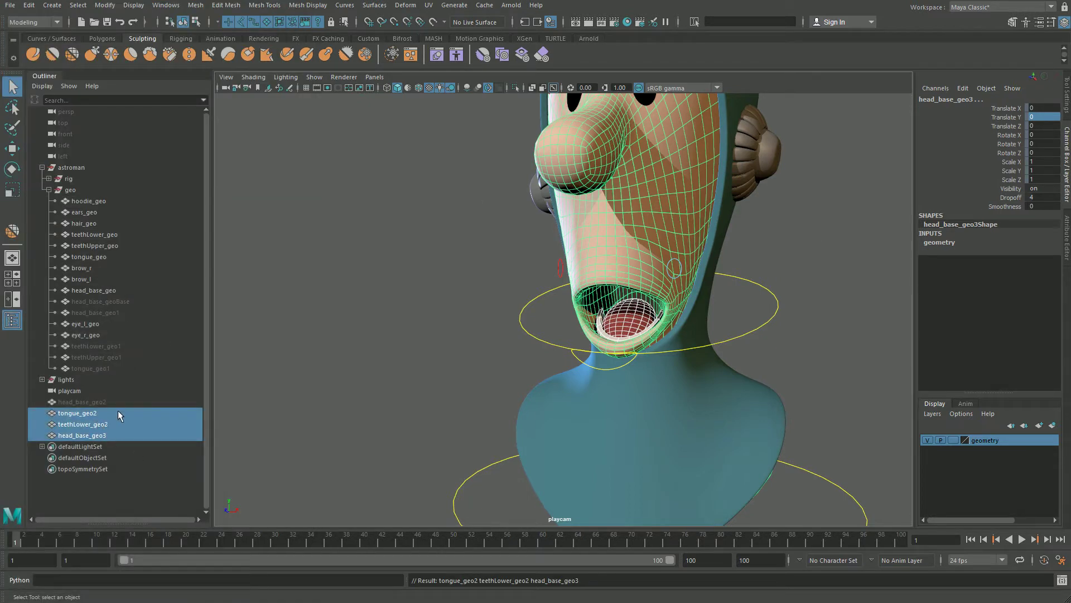
key(ctrl+g)
double_click(98, 414)
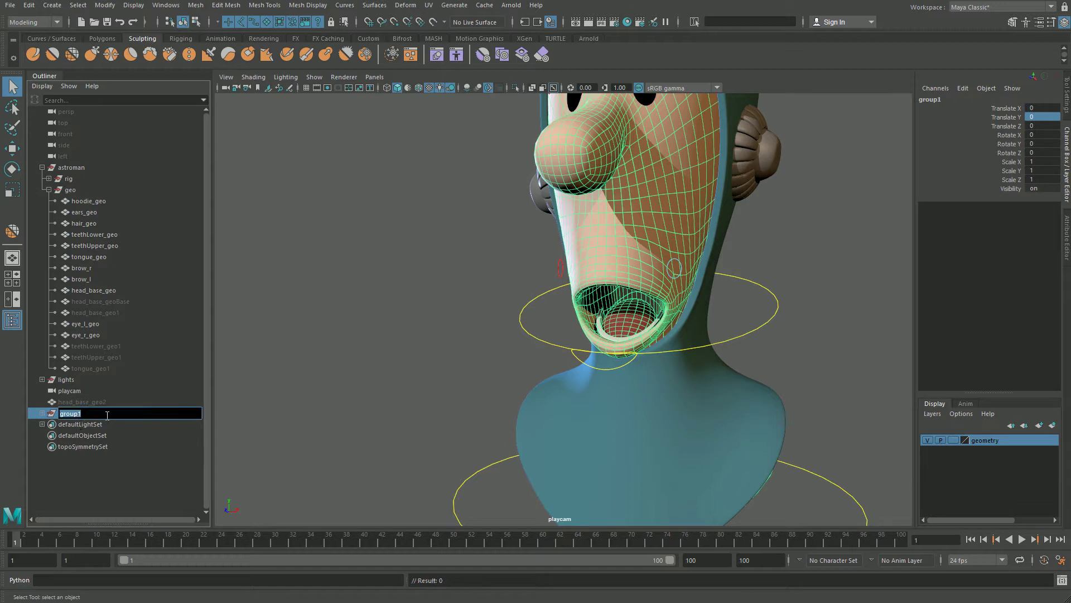
text(abajo)
key(Return)
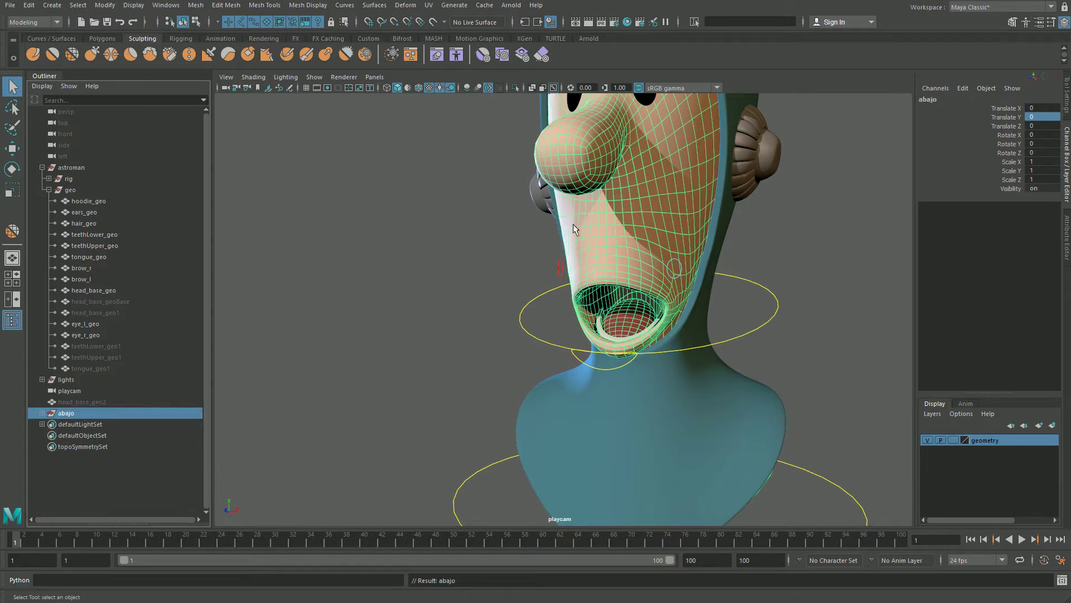
Select the jaw control and pick its Translate Y channel.
click(583, 365)
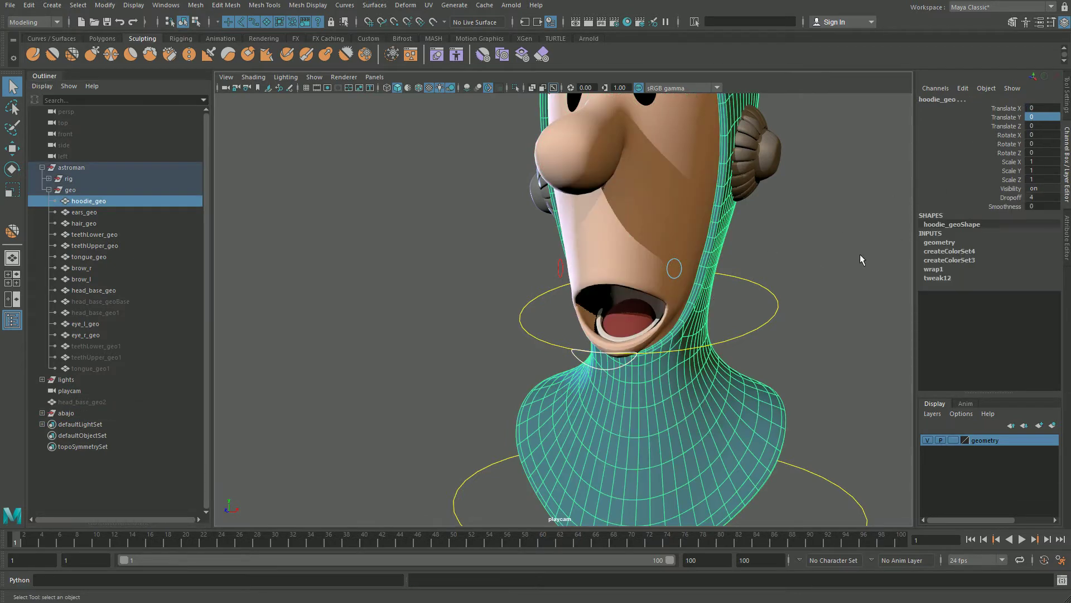
click(581, 362)
click(1042, 116)
Set the jaw's Translate Y to 0.1 and hide the abajo group.
text(-0.1)
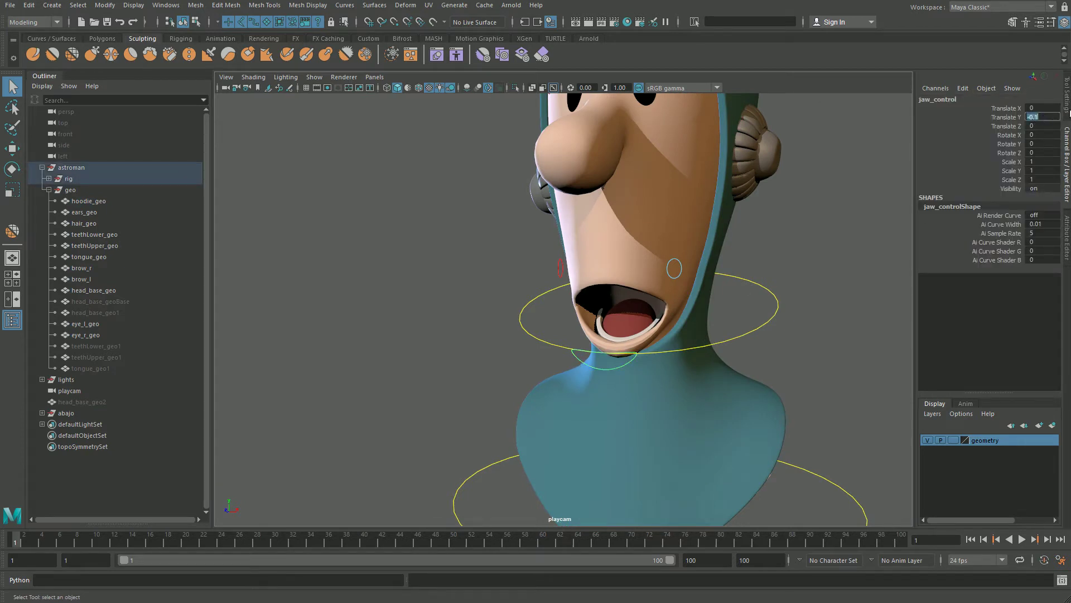
key(Return)
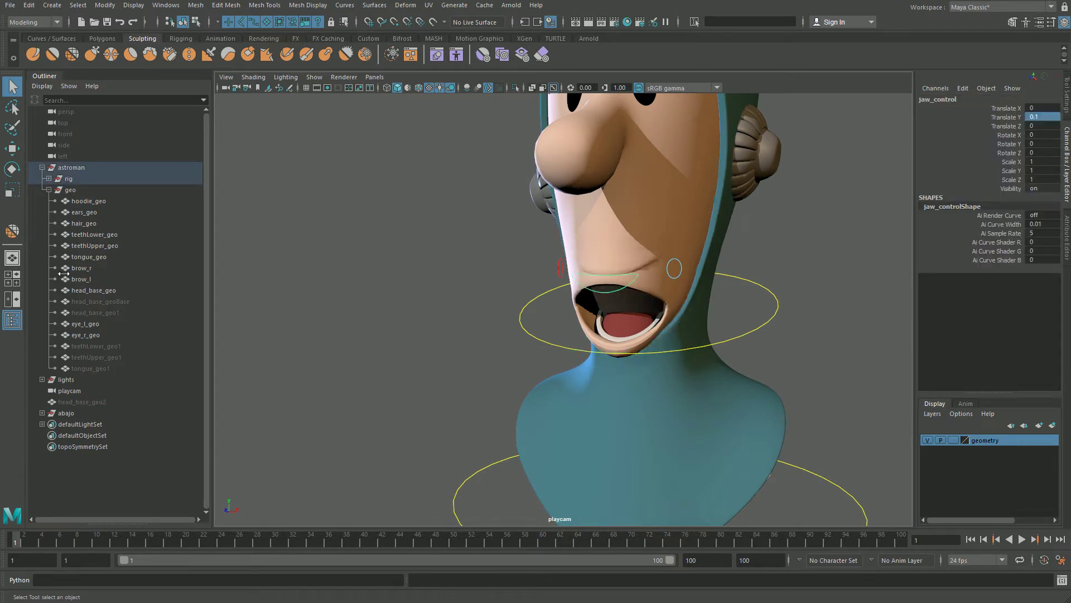
click(77, 414)
key(ctrl+h)
Duplicate the head, lower teeth and tongue into a hidden group named arriba.
click(617, 220)
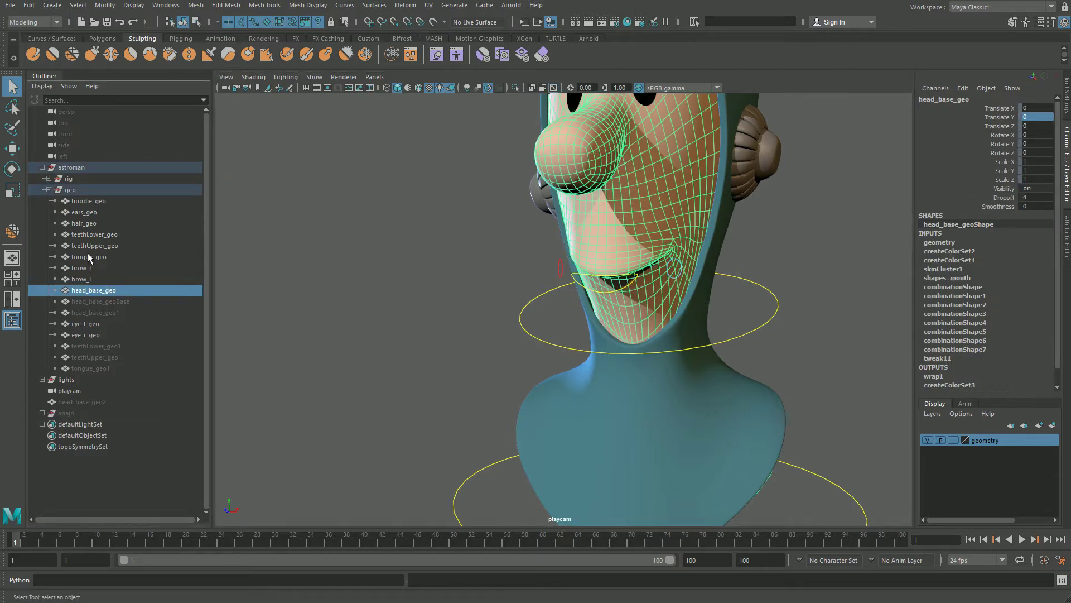
ctrl+click(90, 234)
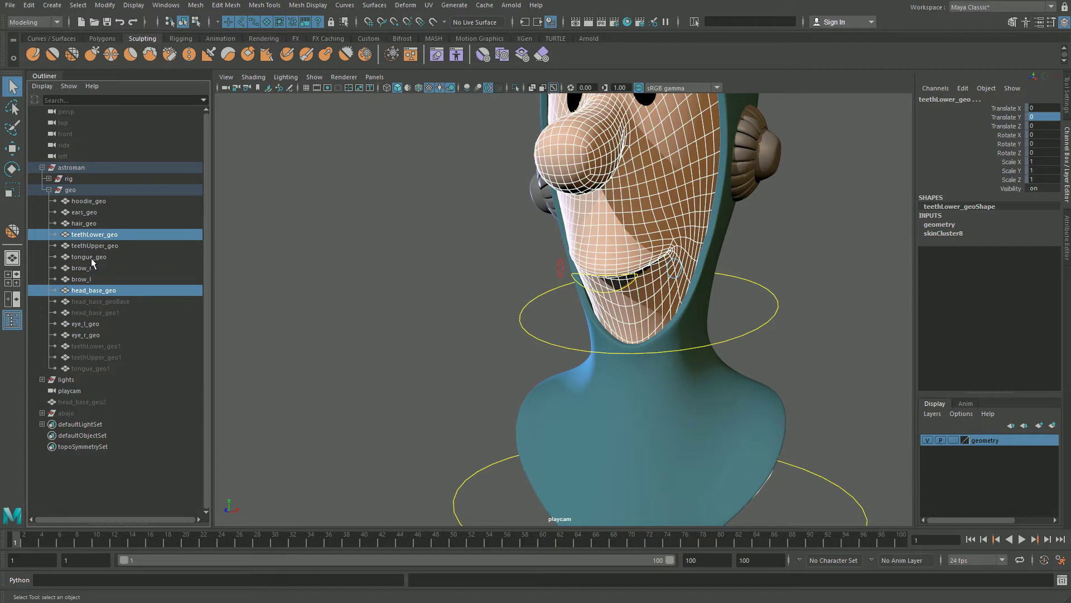
ctrl+click(92, 258)
key(ctrl+d)
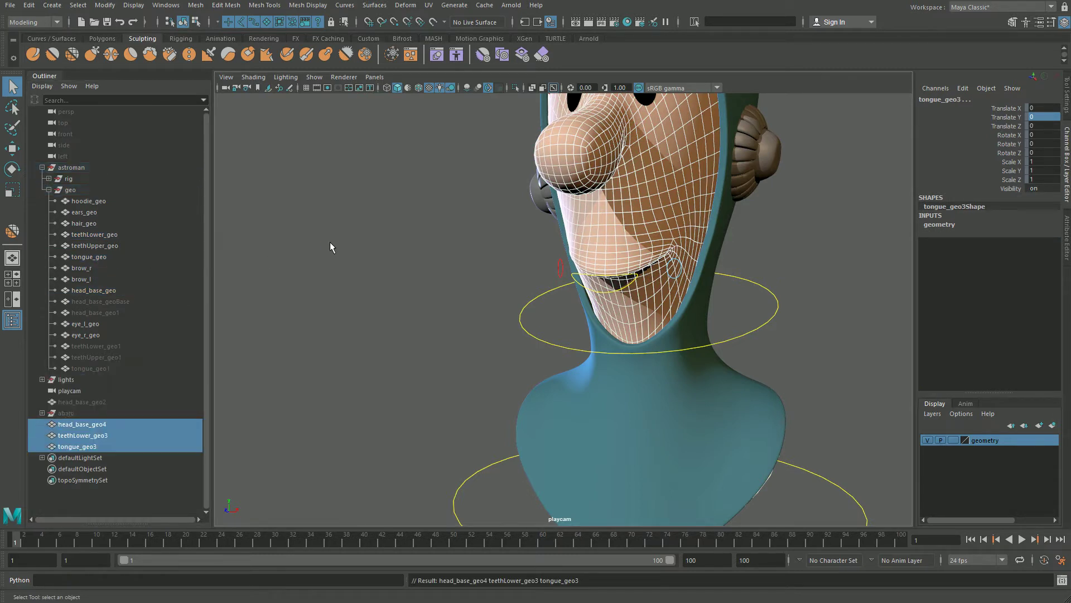
key(ctrl+g)
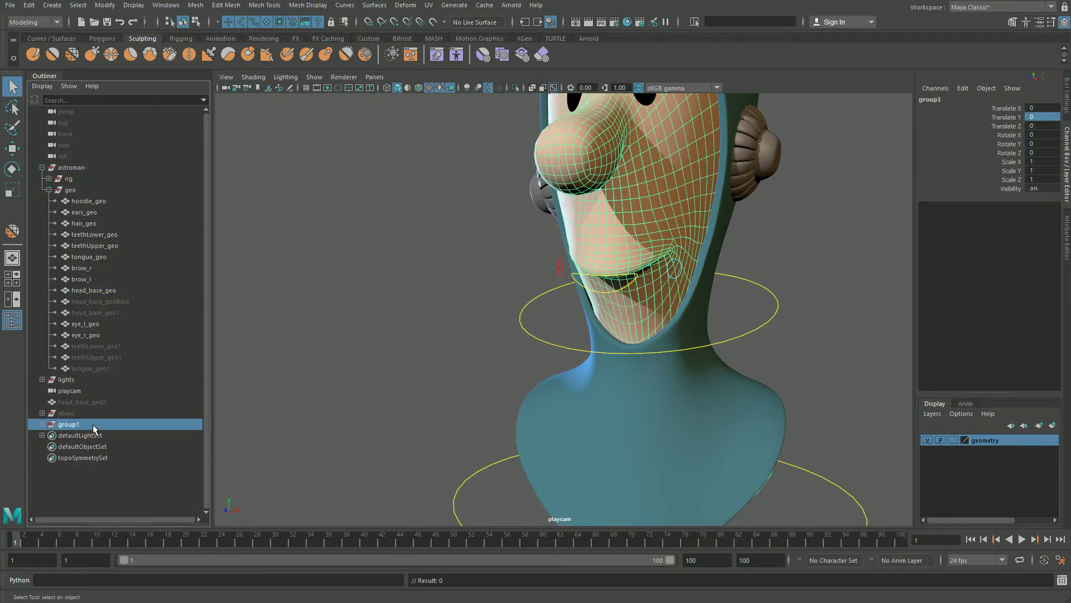
double_click(102, 425)
text(arriba)
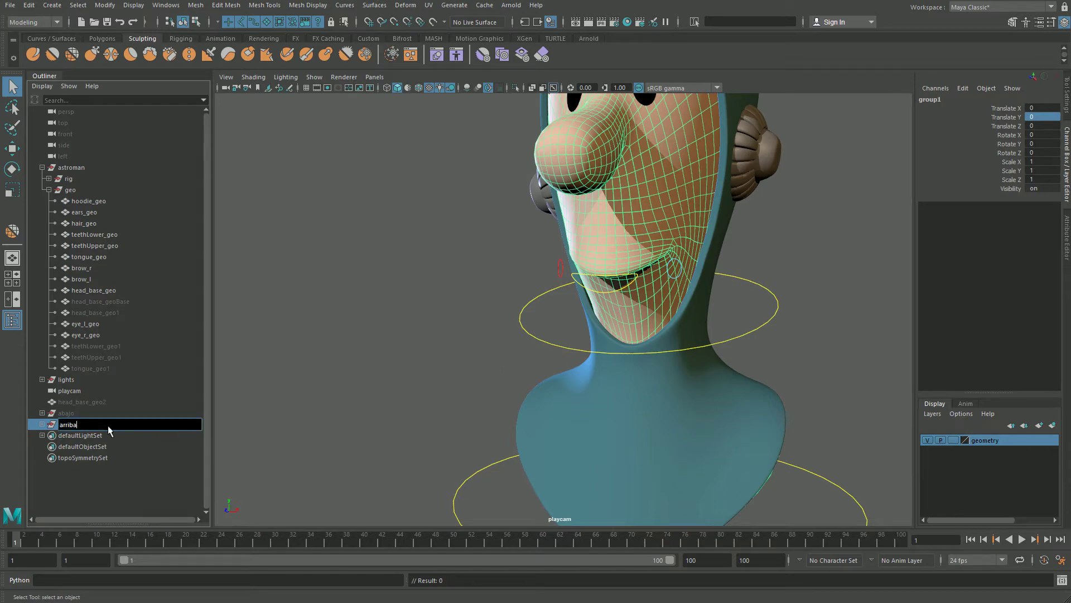
key(Return)
key(ctrl+h)
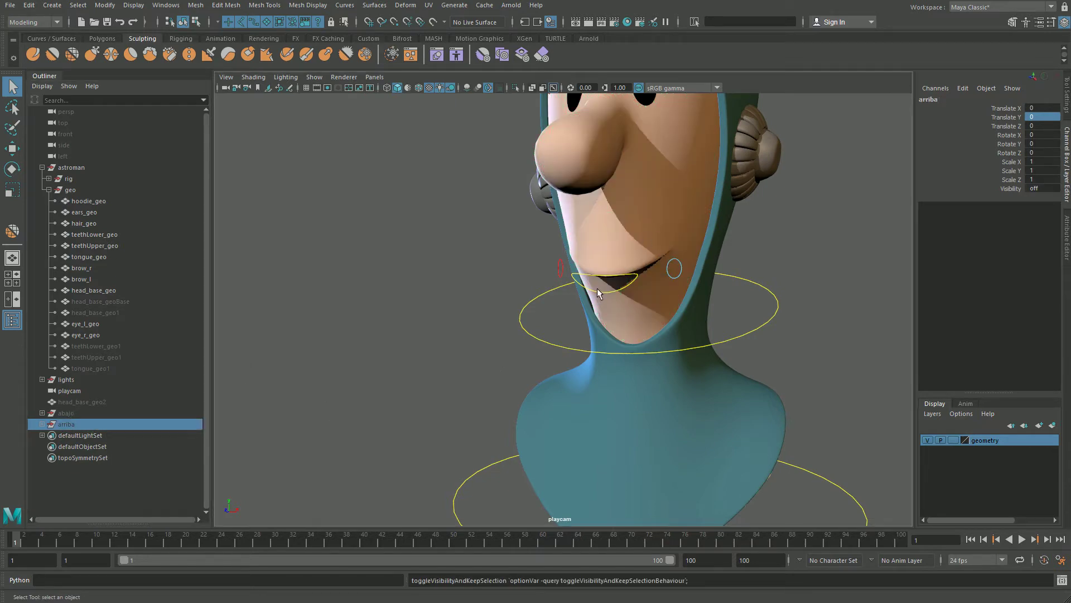
click(600, 292)
click(605, 292)
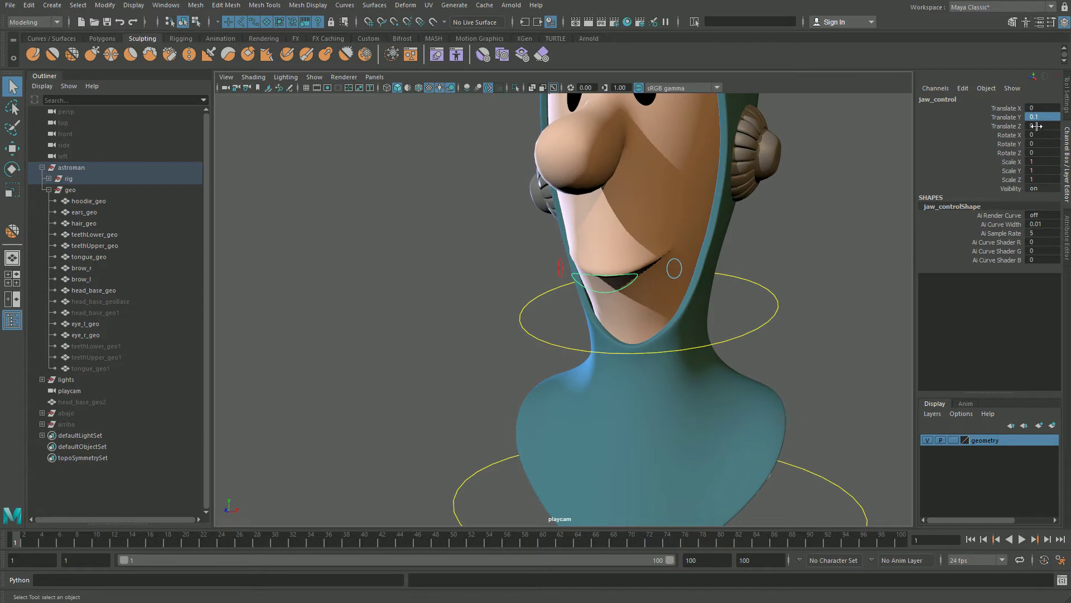
Reset the jaw's Translate Y to 0 and shift it sideways to Translate X 0.1.
text(0)
key(Return)
key(w)
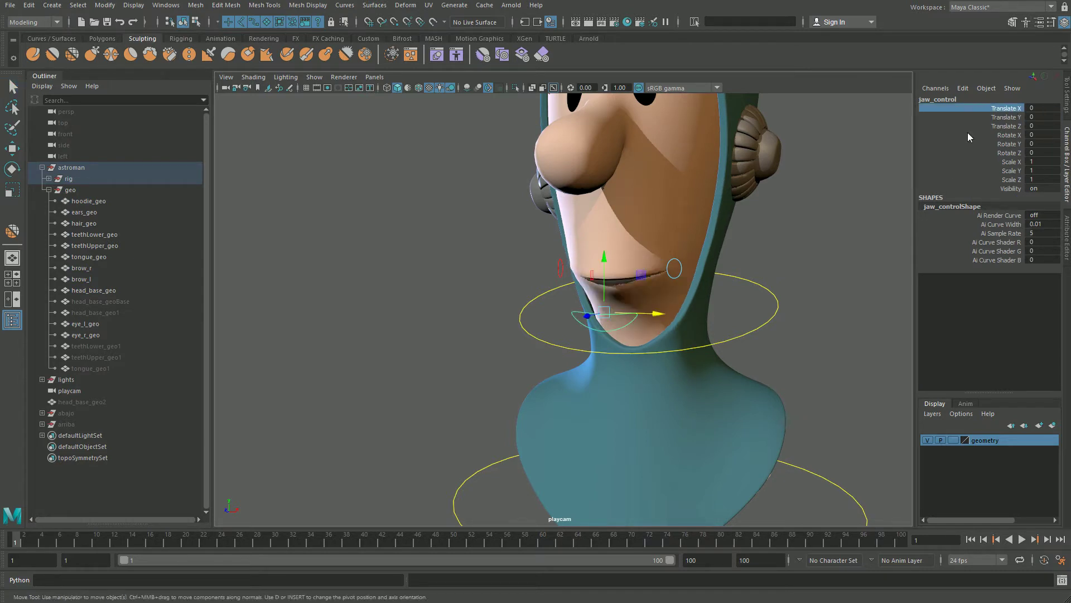
middle_drag(752, 252, 820, 252)
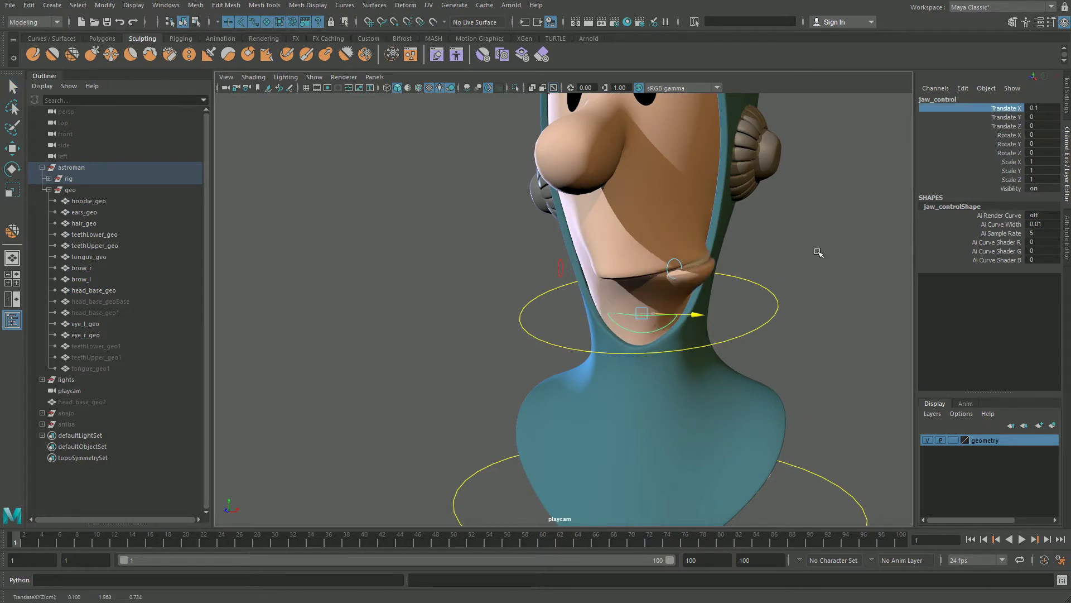
key(q)
Group copies of the head, tongue and lower teeth as izq.
click(677, 217)
ctrl+click(91, 258)
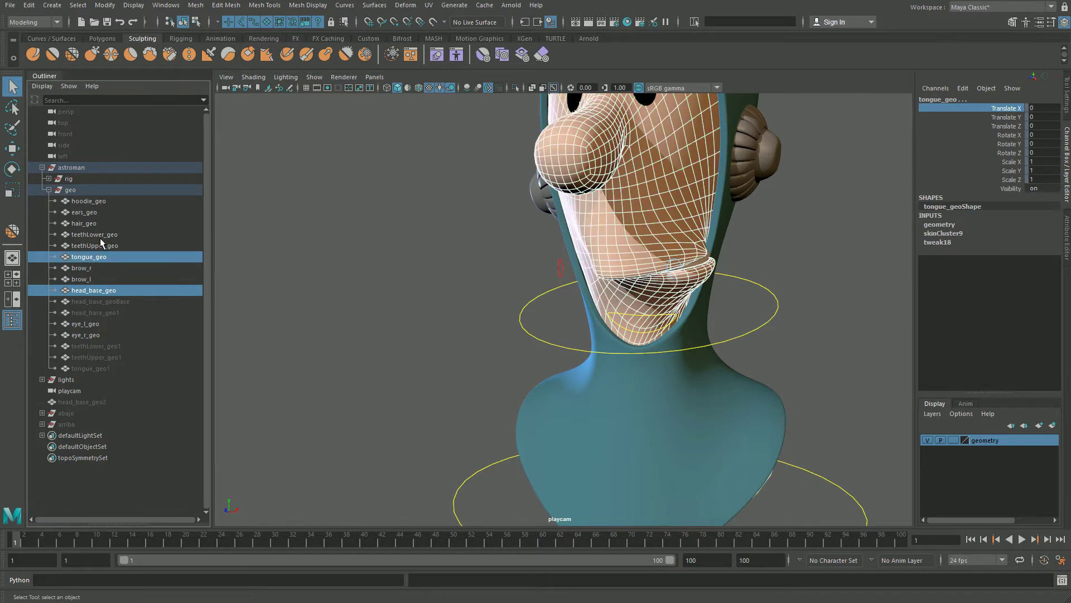
ctrl+click(102, 235)
key(ctrl+g)
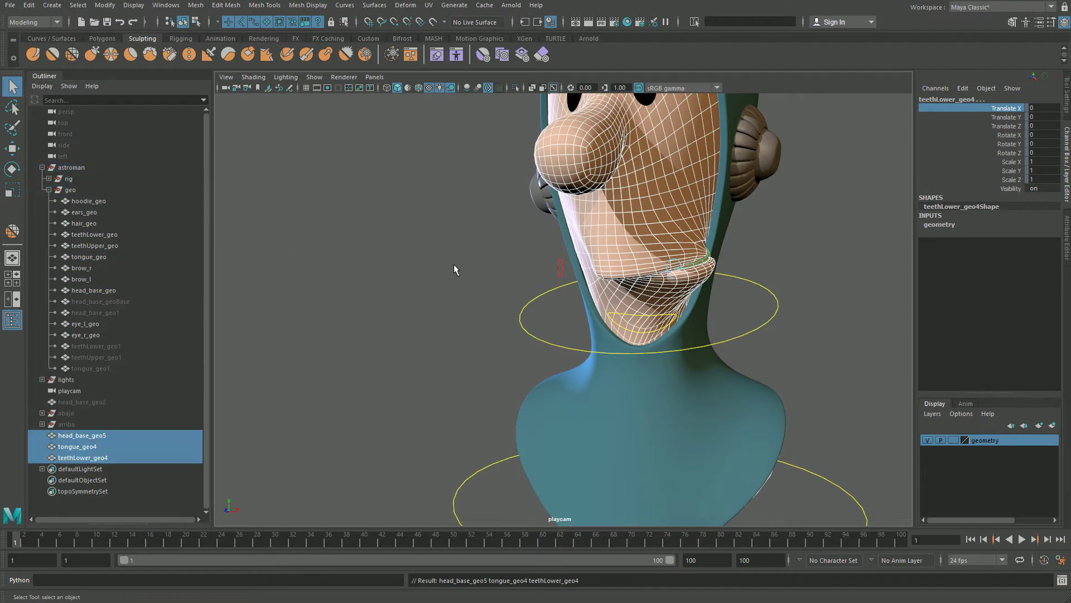
double_click(87, 435)
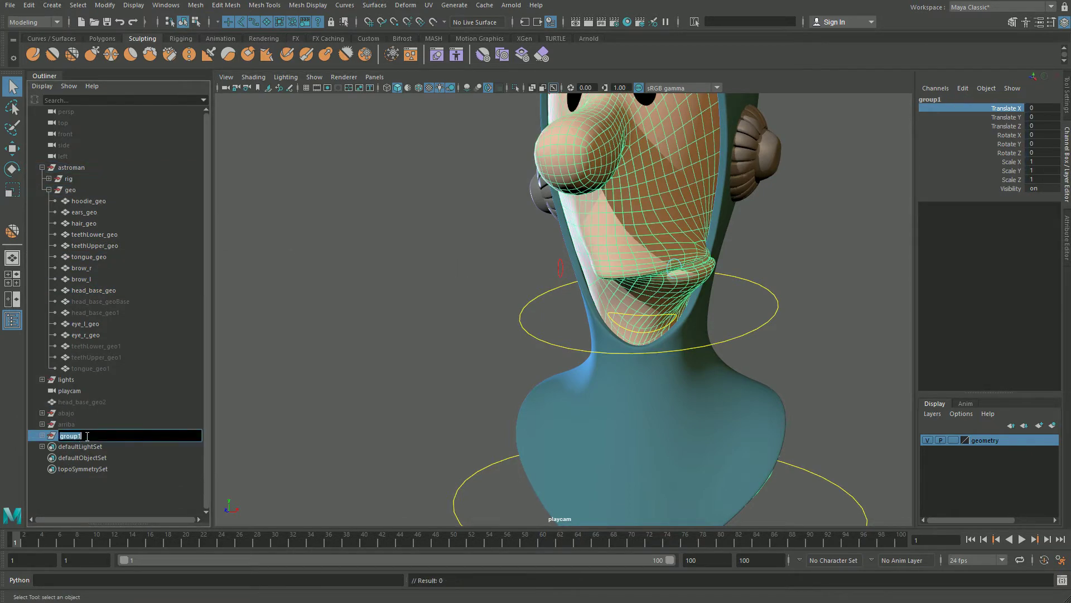
text(izq)
key(Return)
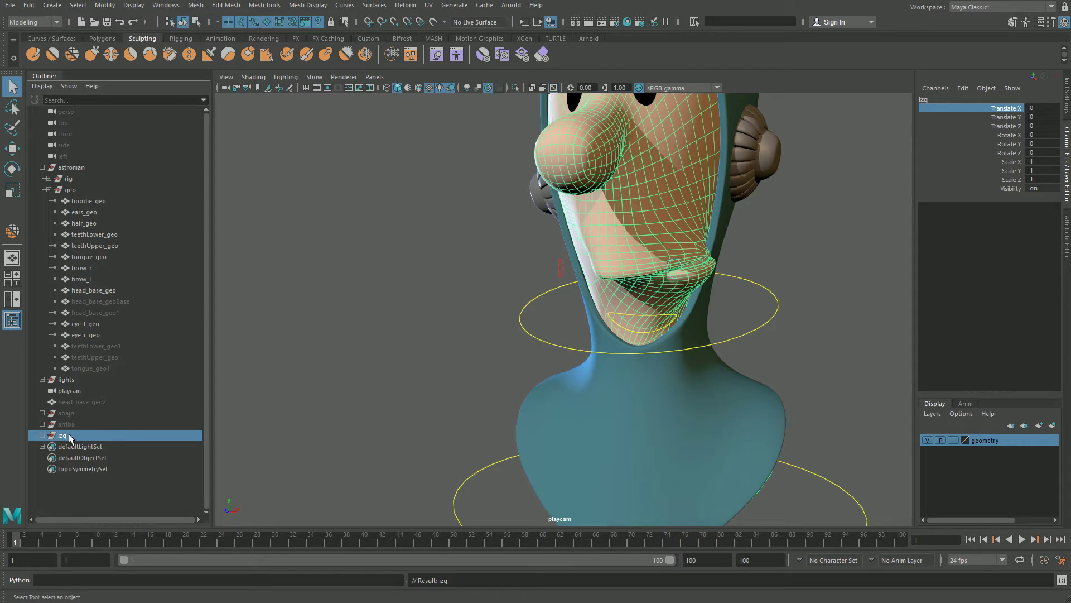
click(613, 327)
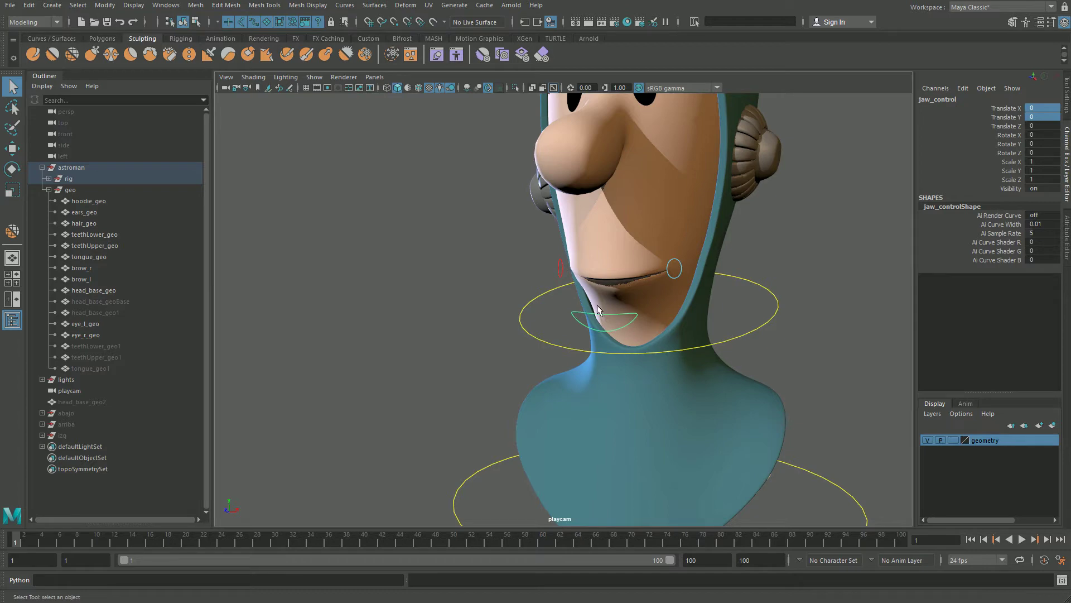
Lower the jaw to open the mouth and select the head, tongue and lower teeth.
key(w)
drag(607, 260, 608, 305)
key(q)
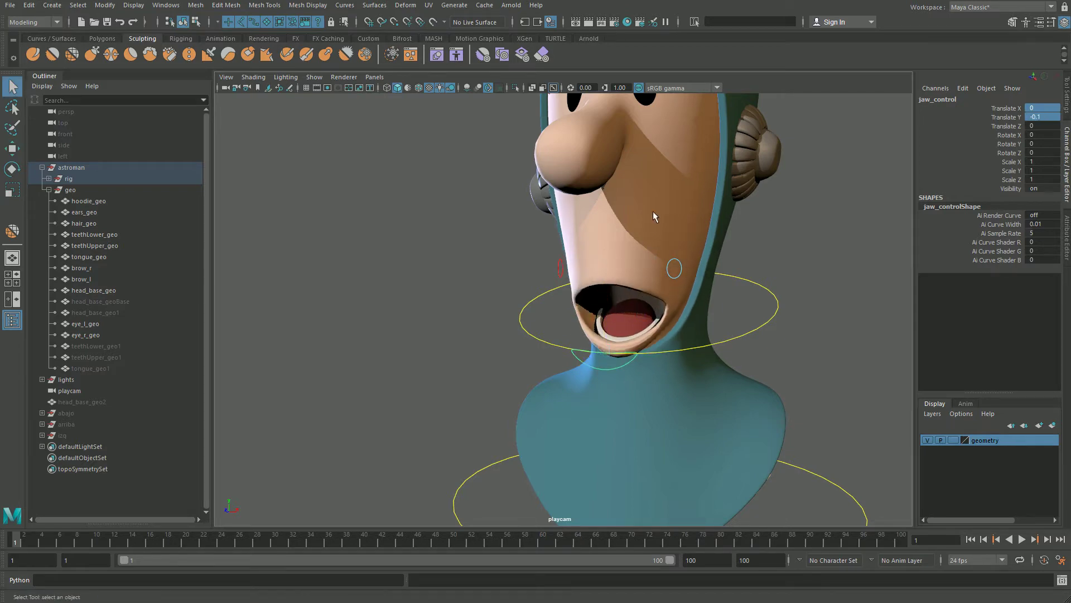
click(658, 196)
shift+click(619, 312)
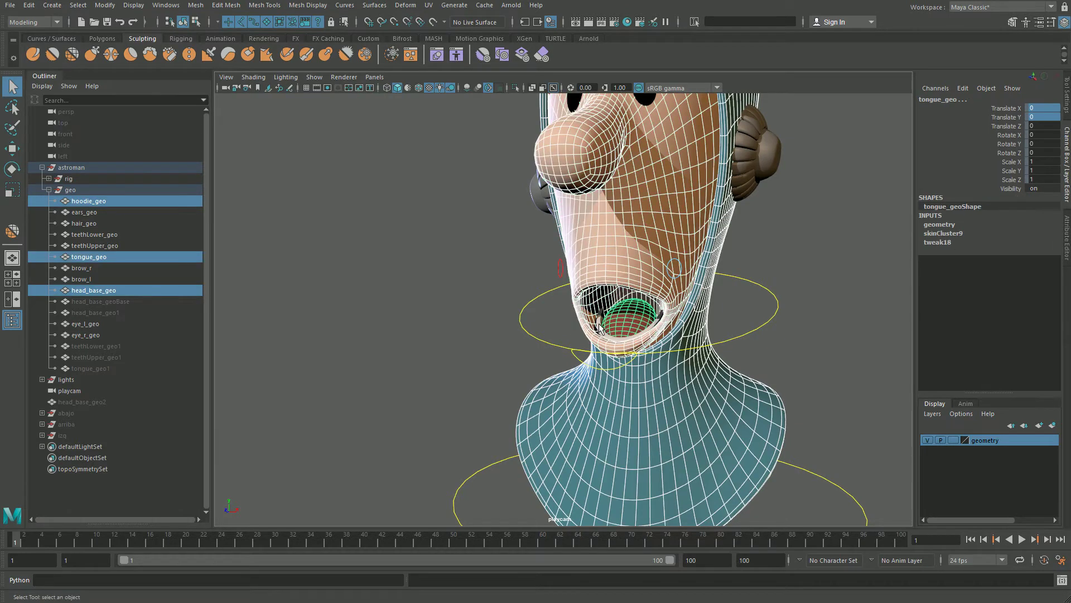
shift+click(607, 332)
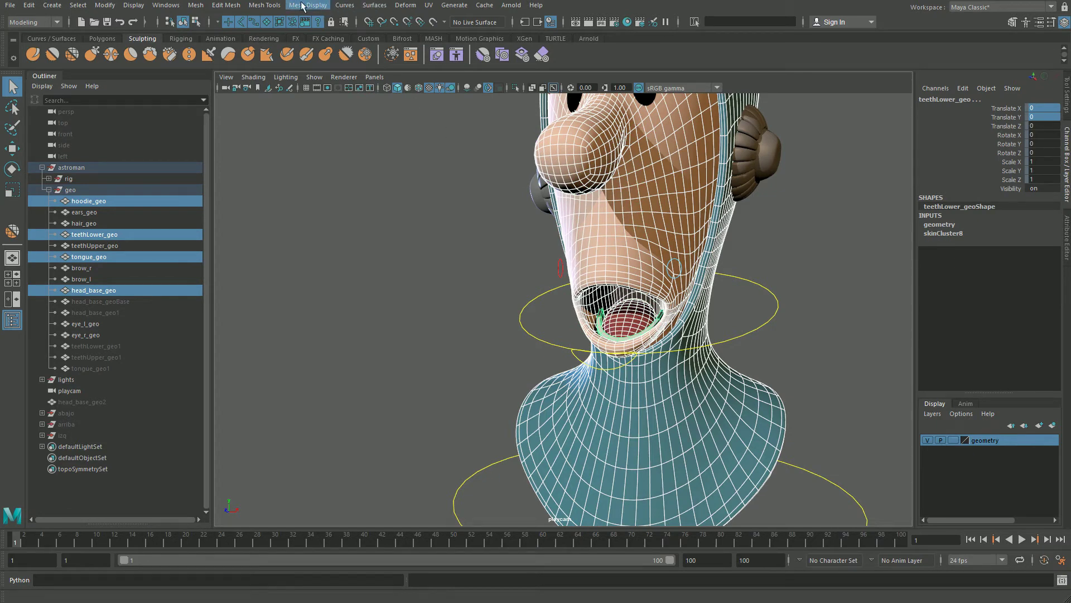
Start Paint Skin Weights from the Rigging menu set with jaw_joint as the influence.
click(33, 22)
click(28, 46)
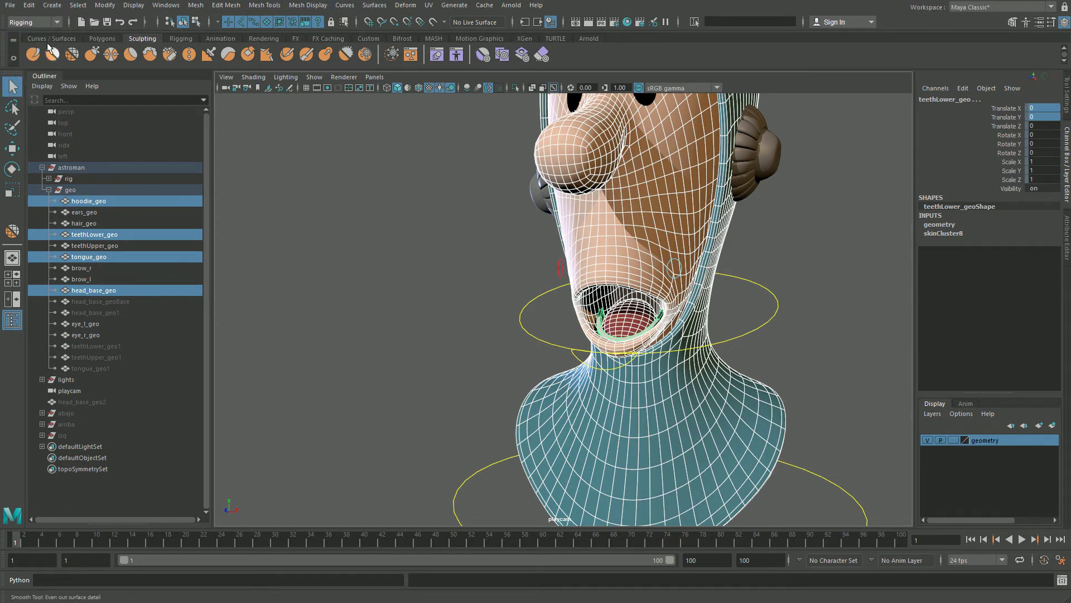
click(252, 5)
mouse_move(227, 5)
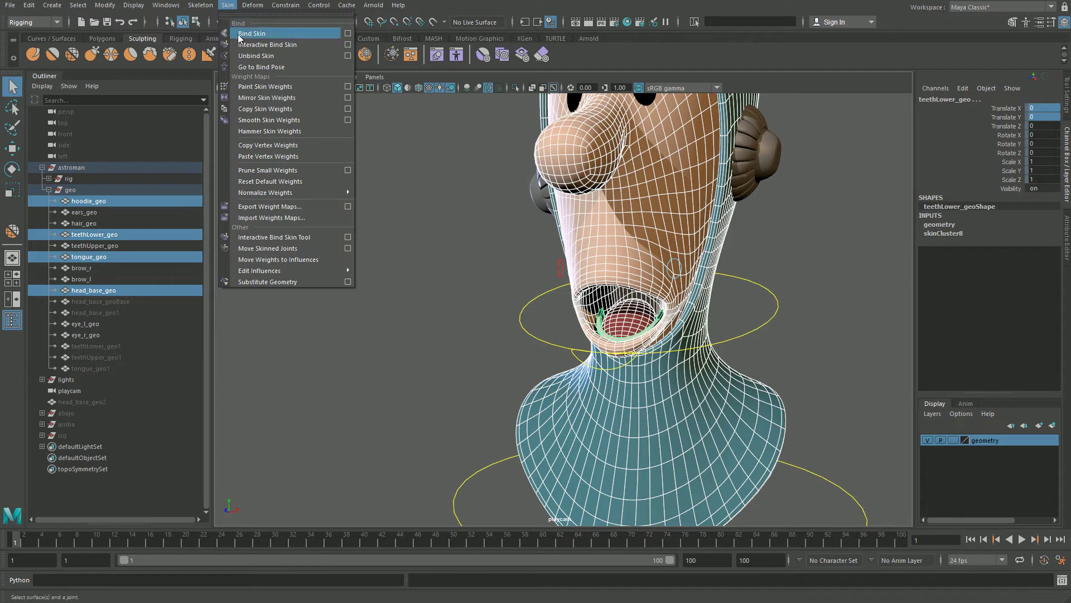
click(261, 86)
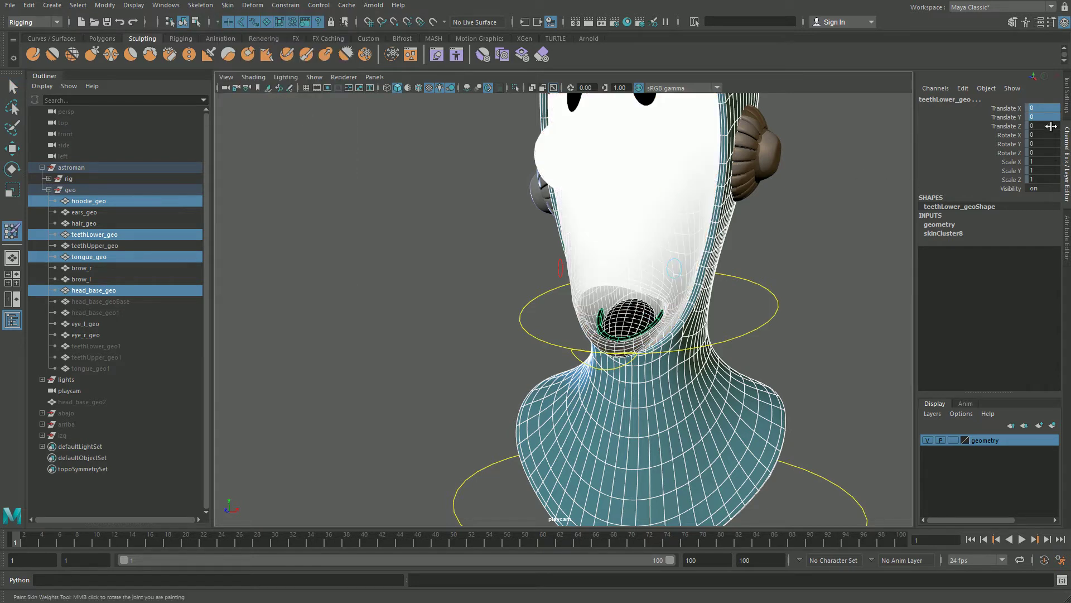
click(1066, 96)
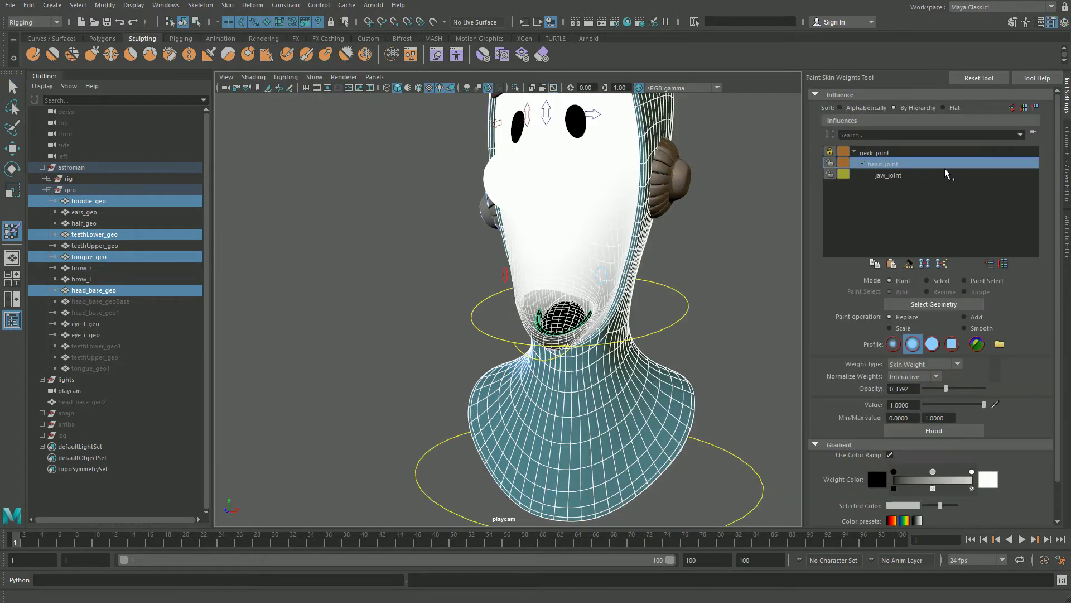
click(886, 176)
Flood jaw_joint's weights to value 0 at opacity 1, then return to selection.
click(830, 174)
click(831, 163)
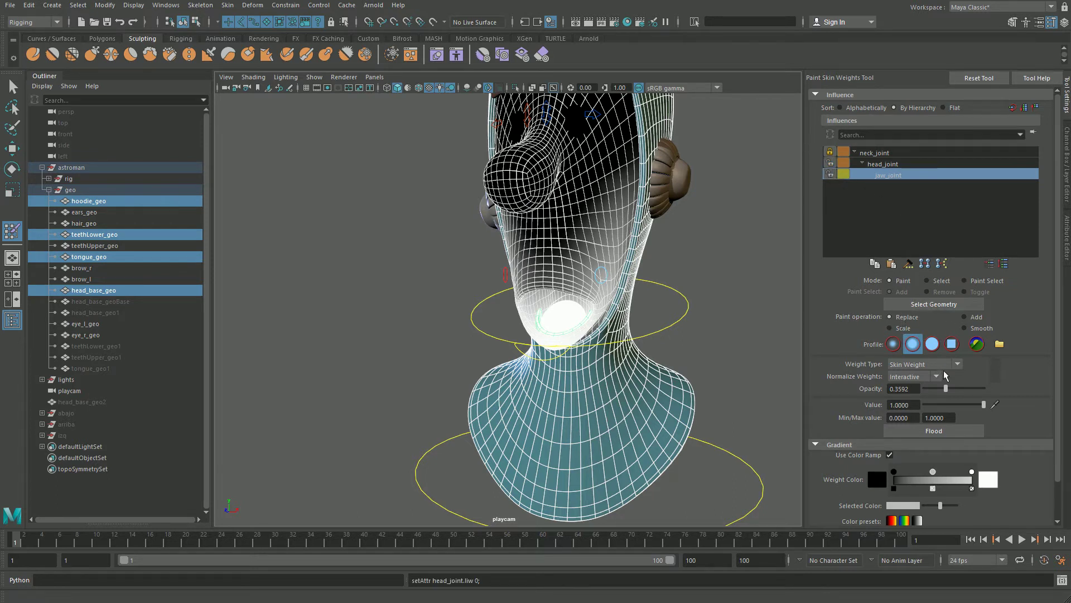
mouse_move(947, 389)
mouse_down()
mouse_move(985, 389)
mouse_move(924, 404)
mouse_up()
click(929, 431)
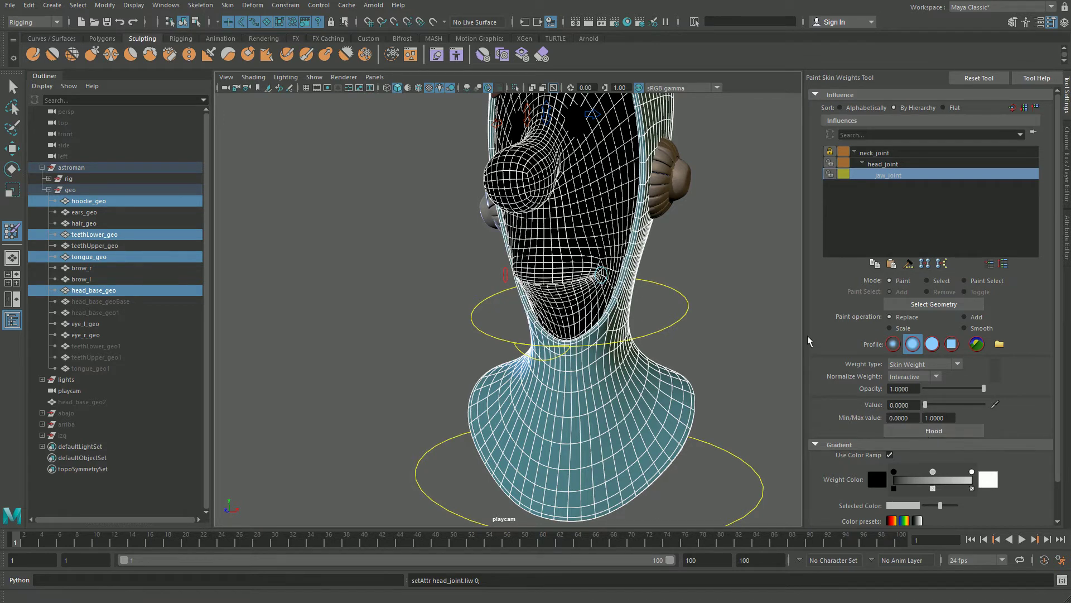
key(q)
click(695, 295)
Raise the neck control with the Move tool.
click(517, 351)
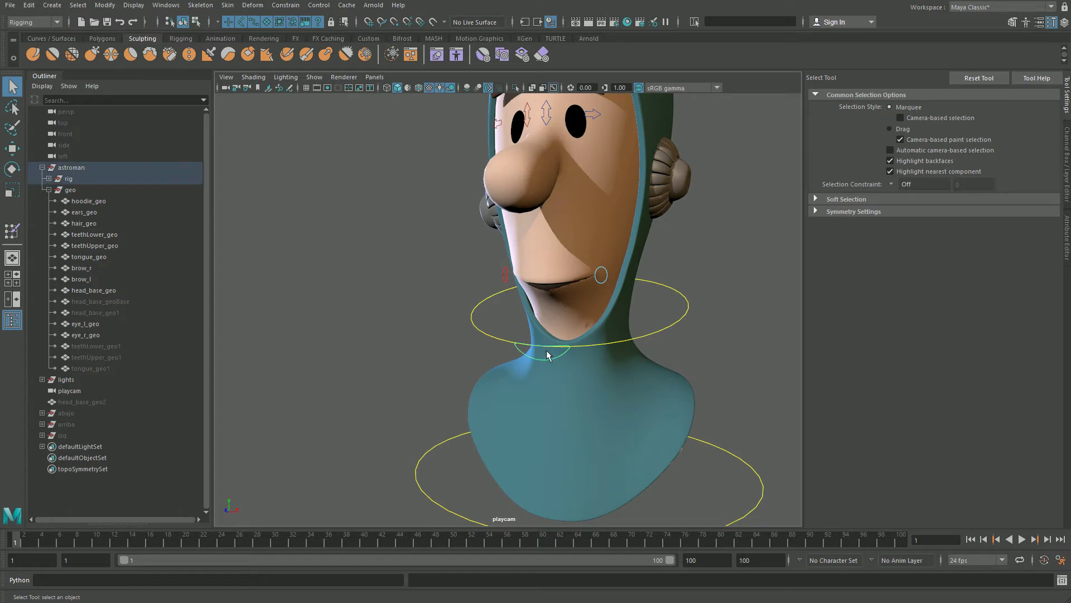
key(w)
drag(556, 350, 555, 306)
Undo the neck move, then select shapes_mouth and the head_base_geo_down mesh.
key(ctrl+z)
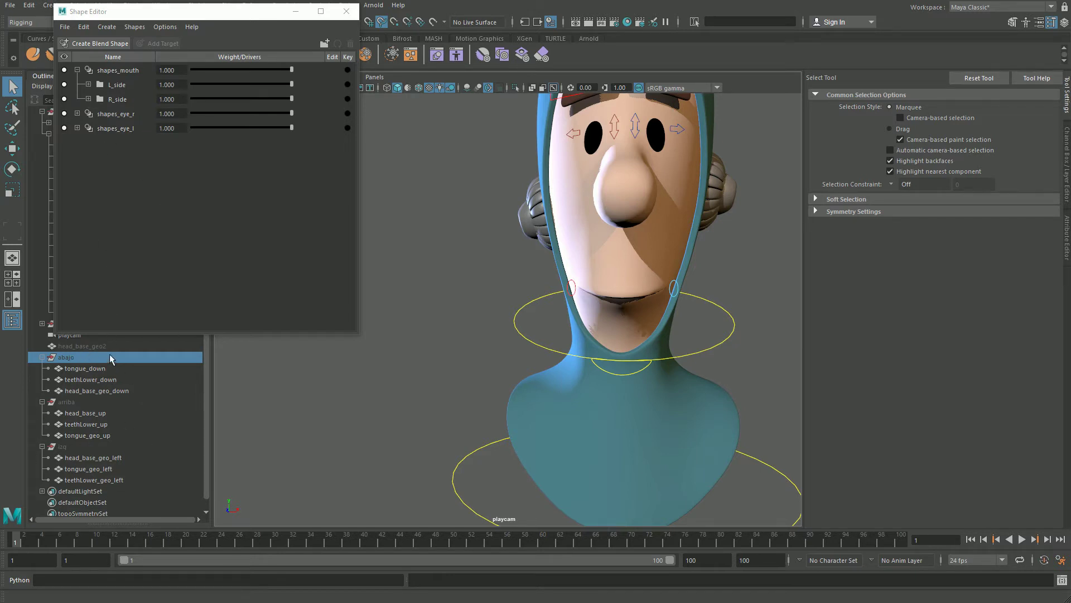
click(118, 70)
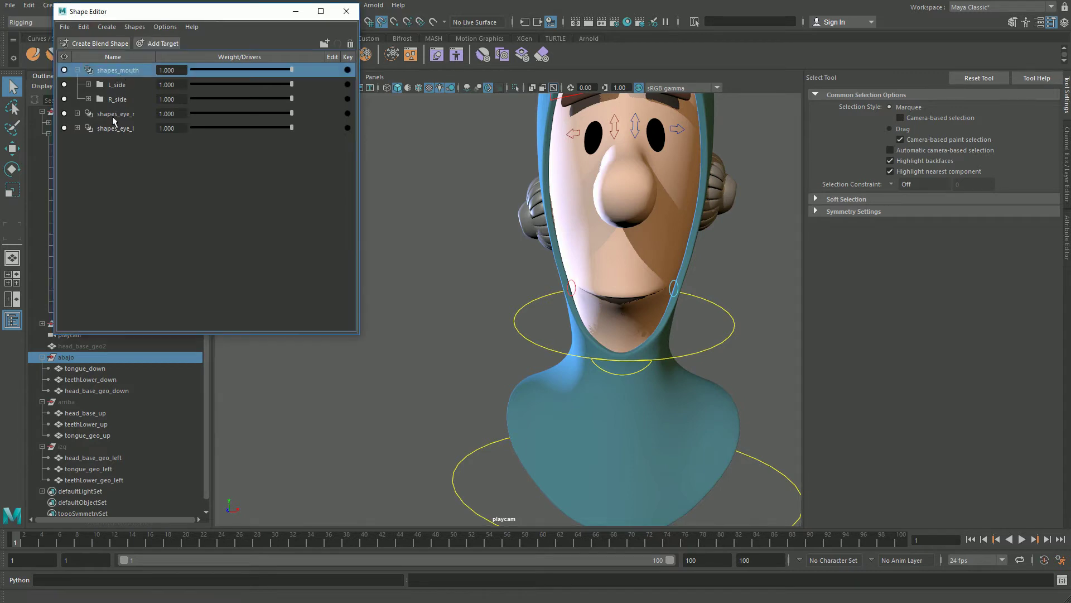
click(89, 389)
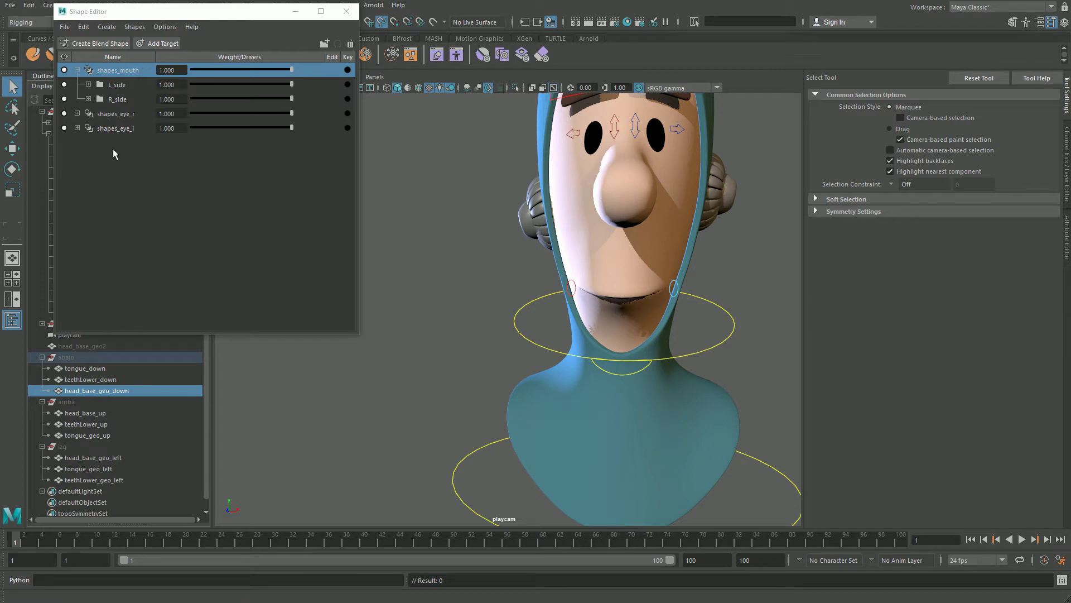
Add head_base_geo_down and head_base_up as shapes_mouth targets, testing the first.
right_click(132, 74)
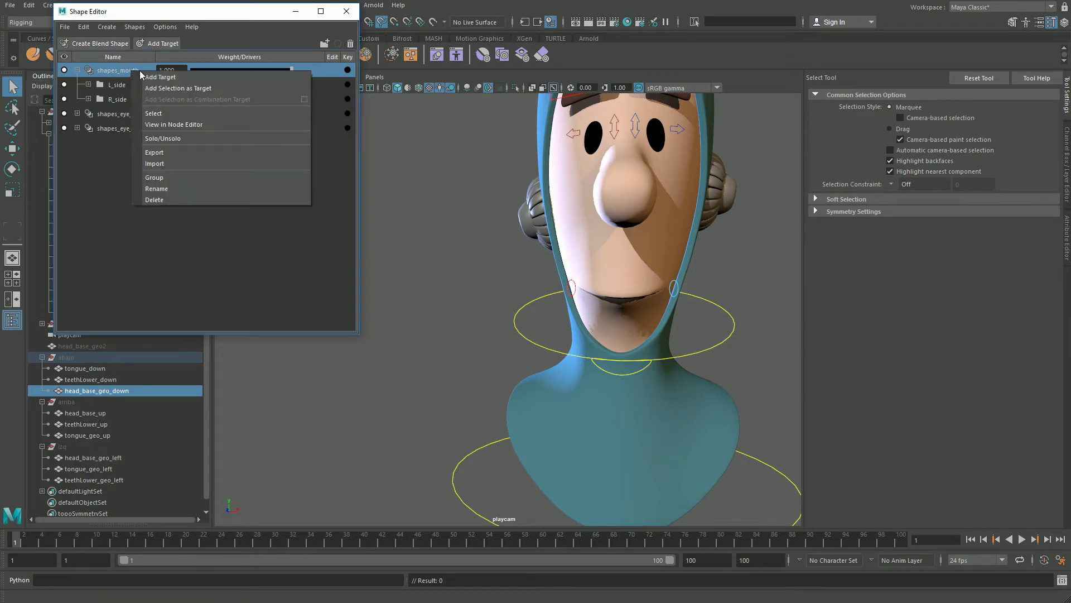
click(166, 88)
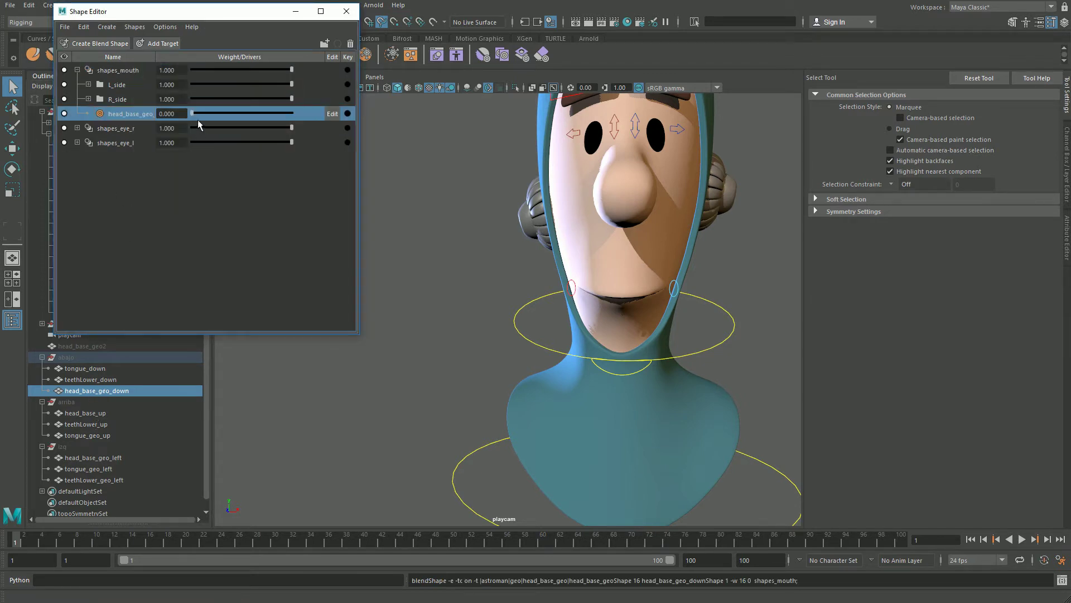
mouse_move(192, 112)
mouse_down()
mouse_move(232, 116)
mouse_move(184, 120)
mouse_move(286, 104)
mouse_move(187, 119)
mouse_up()
click(86, 413)
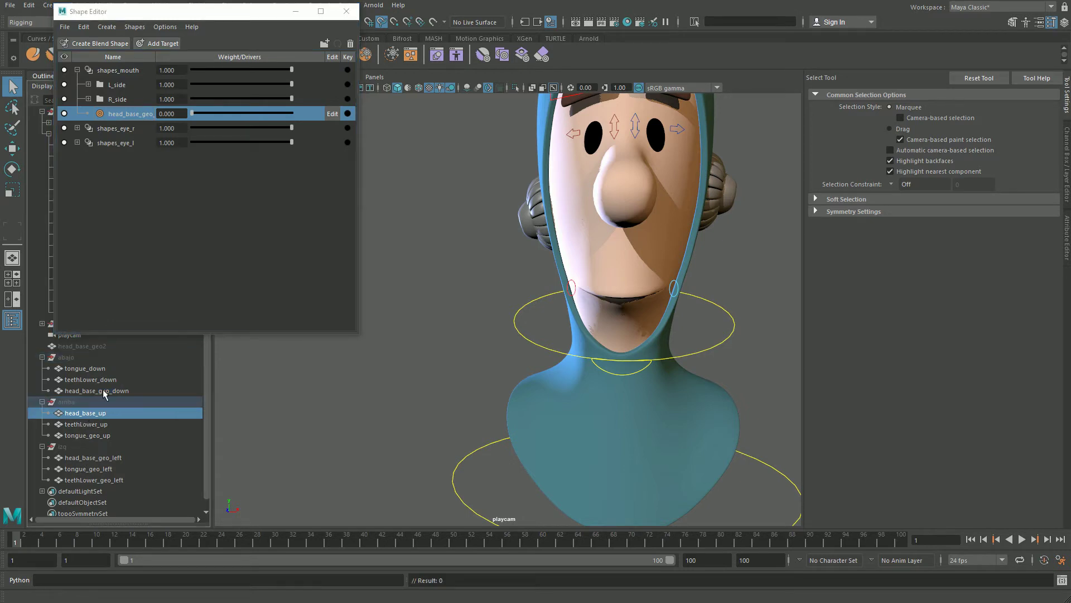
right_click(132, 69)
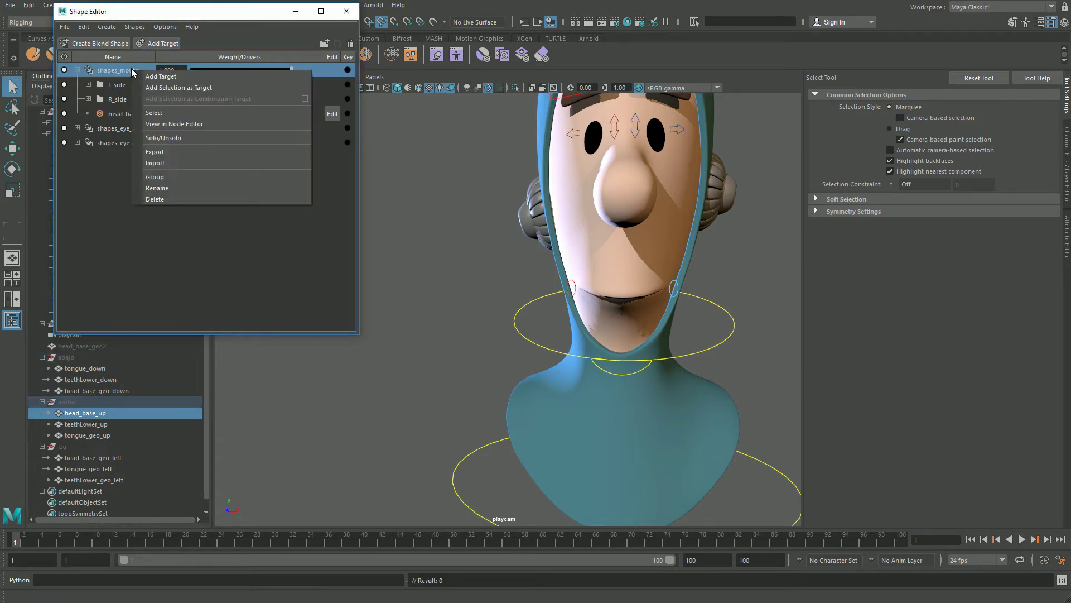
click(158, 87)
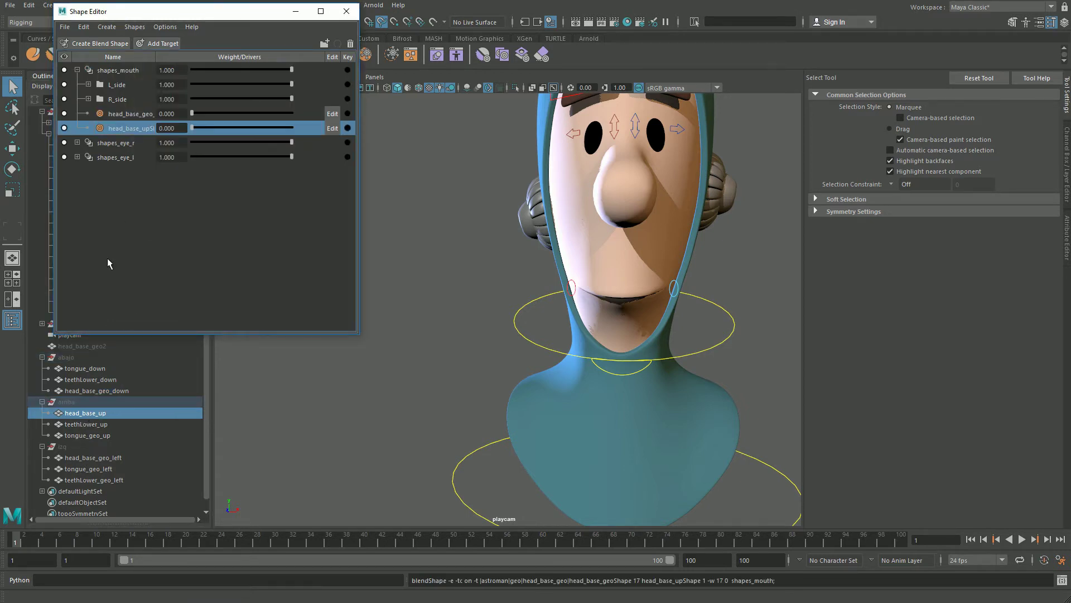
Add head_base_geo_left as a shapes_mouth target.
click(89, 458)
right_click(113, 68)
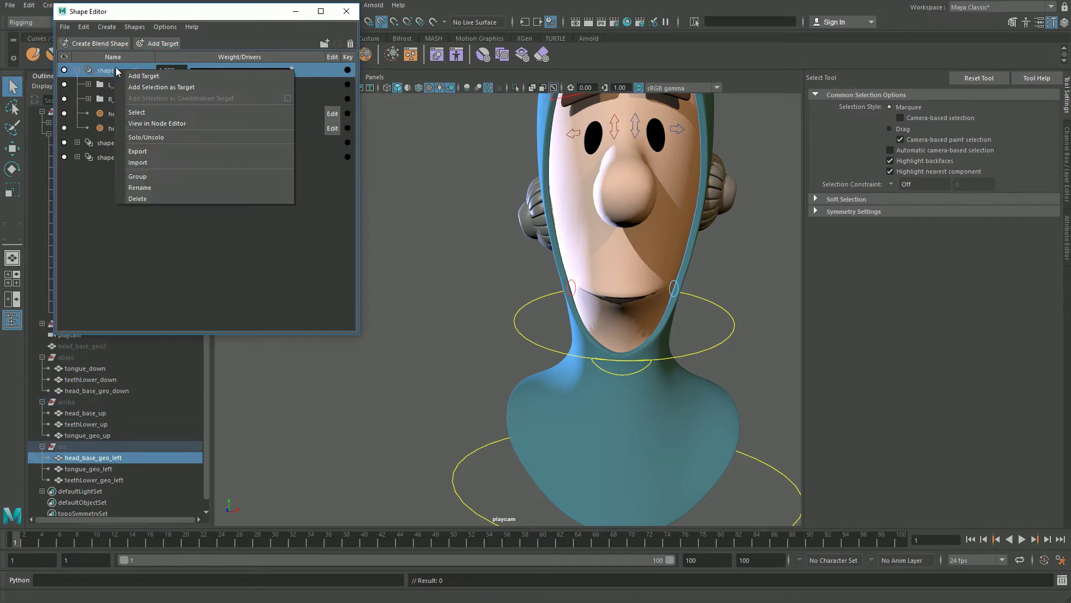
click(155, 87)
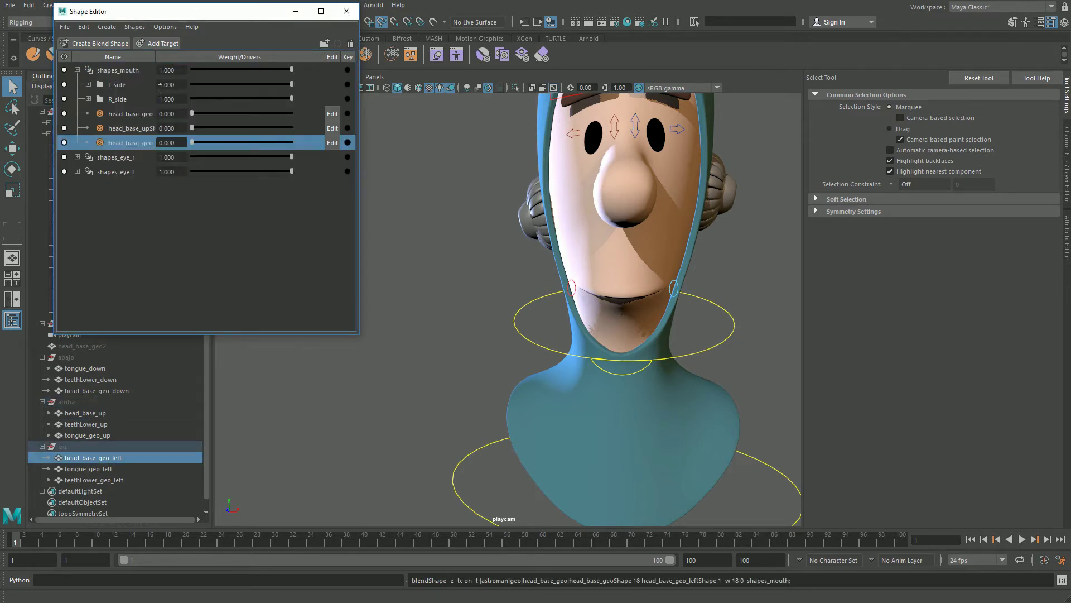
right_click(129, 69)
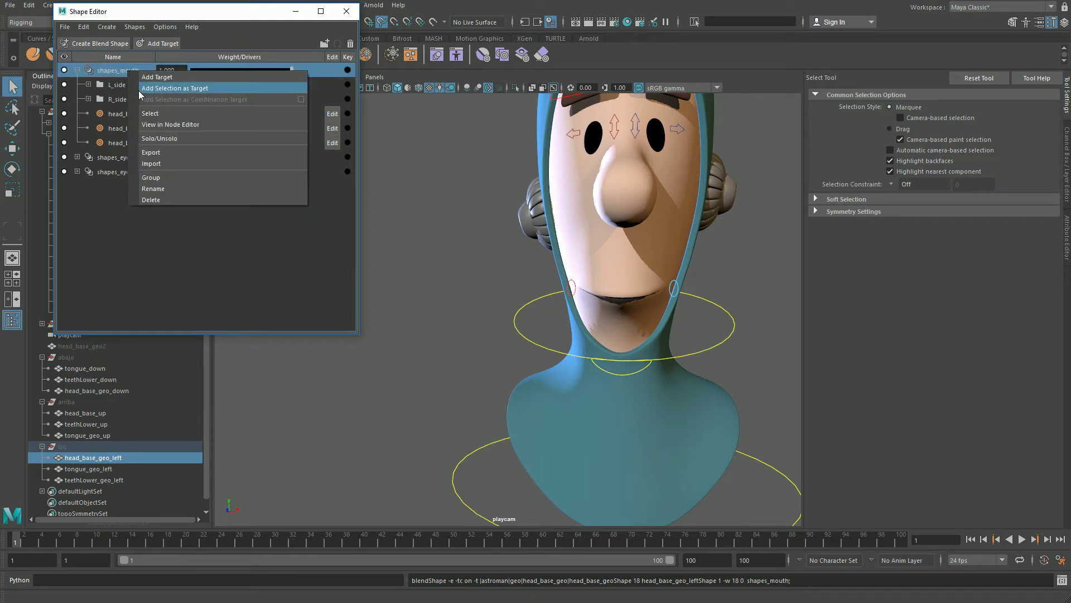
click(118, 73)
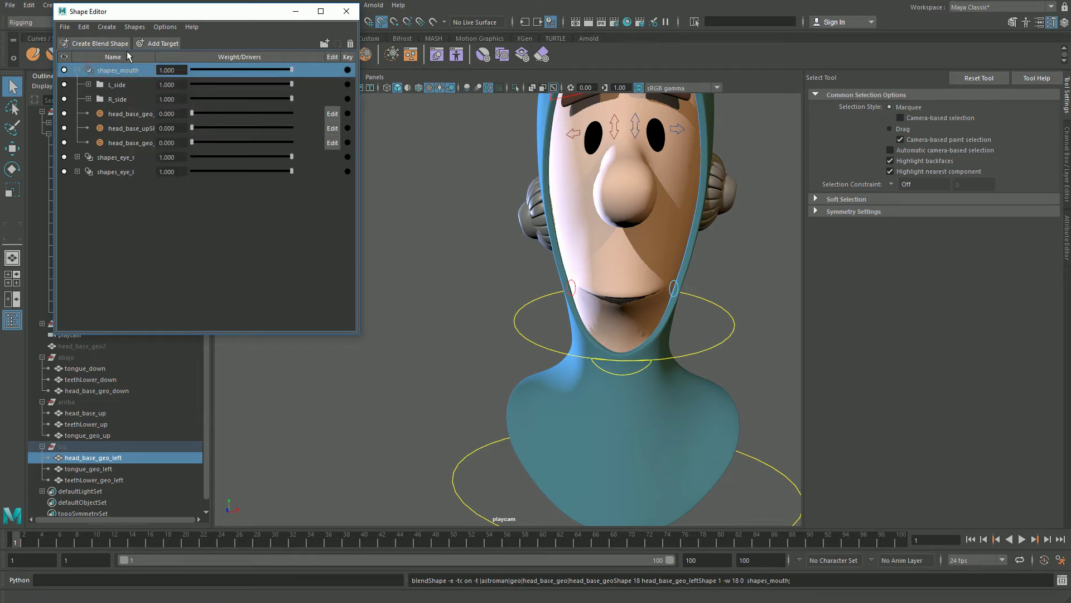
click(109, 27)
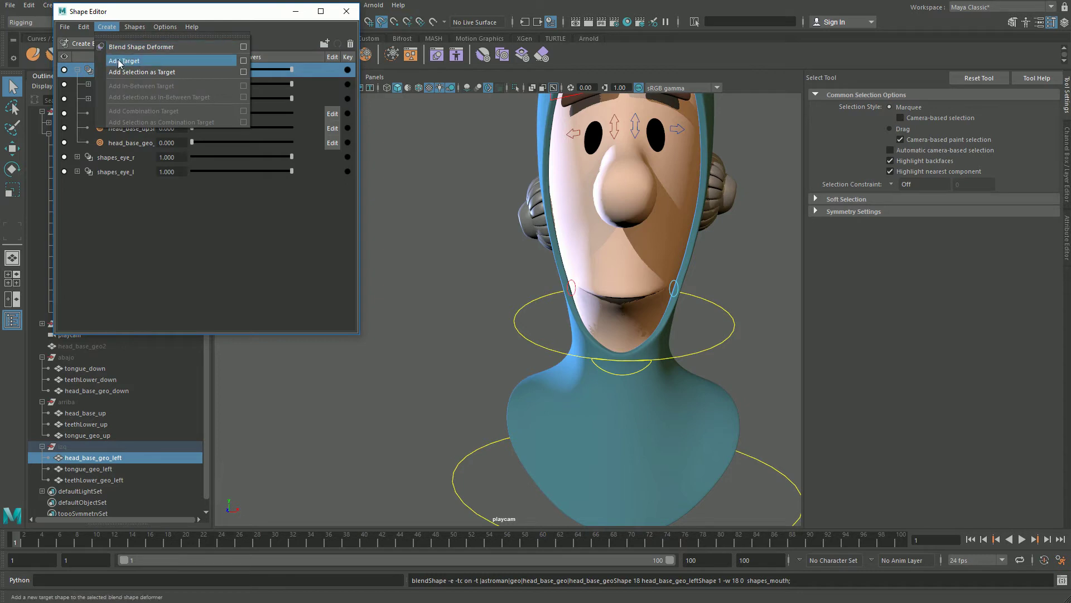
click(249, 72)
Test a new head target, then add the selected mesh as another shapes_mouth target.
click(126, 113)
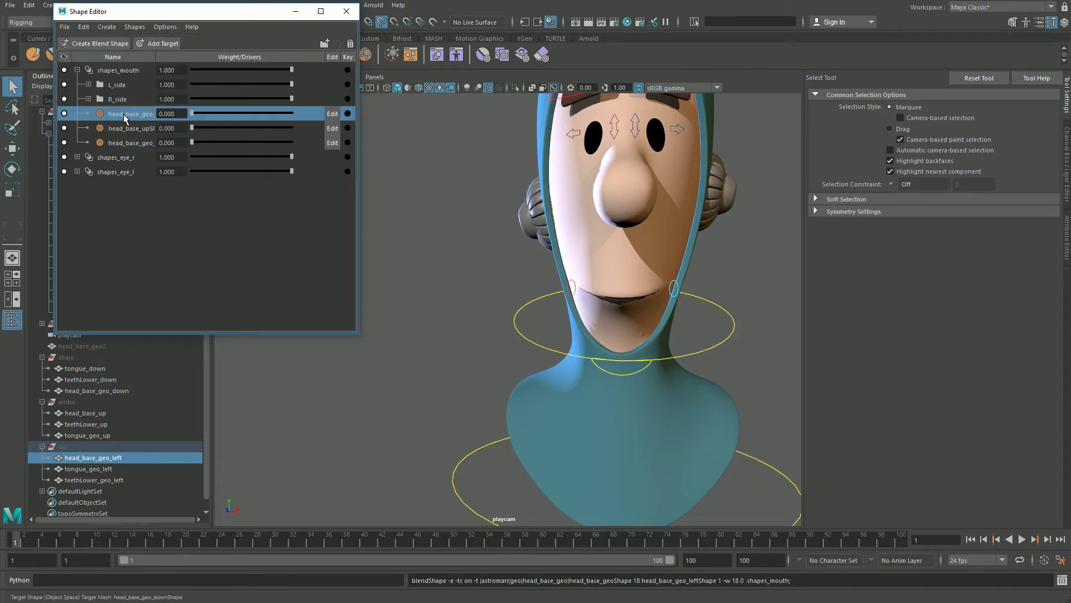
mouse_move(192, 142)
mouse_down()
mouse_move(363, 139)
mouse_move(195, 152)
mouse_up()
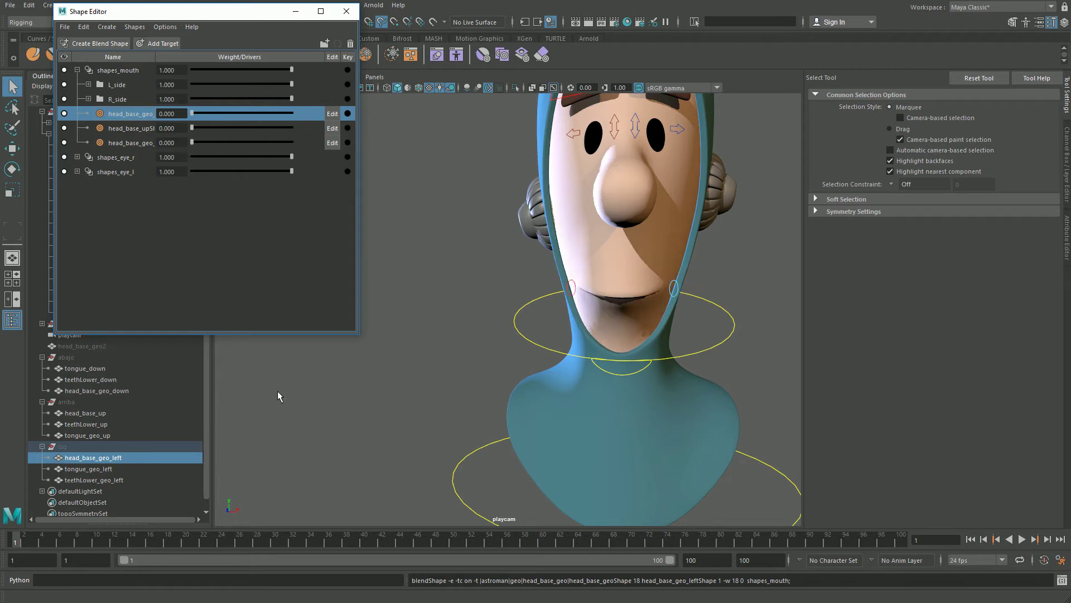
click(119, 71)
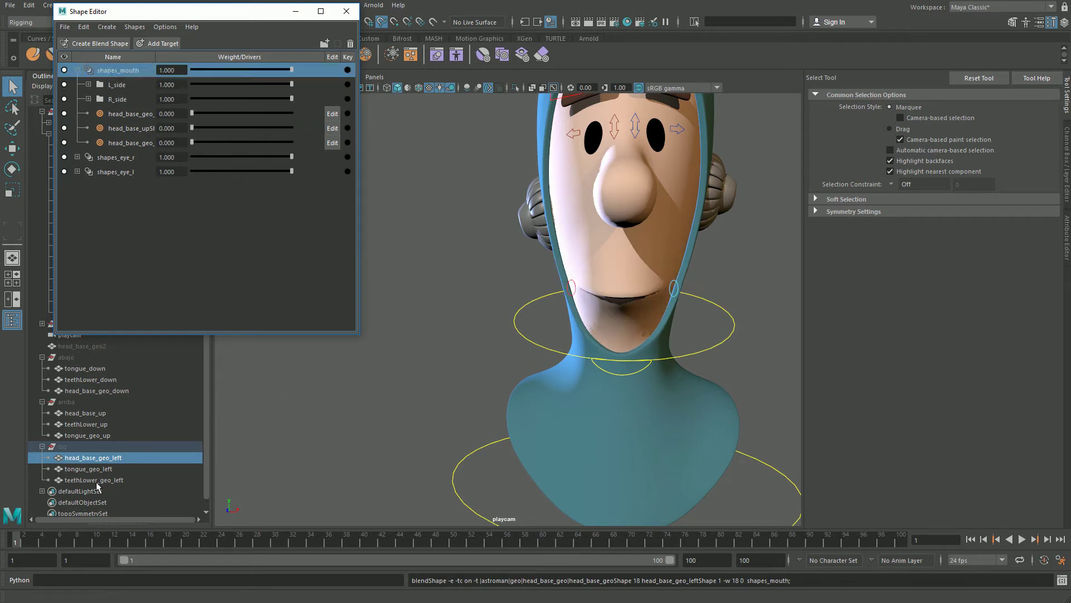
right_click(123, 71)
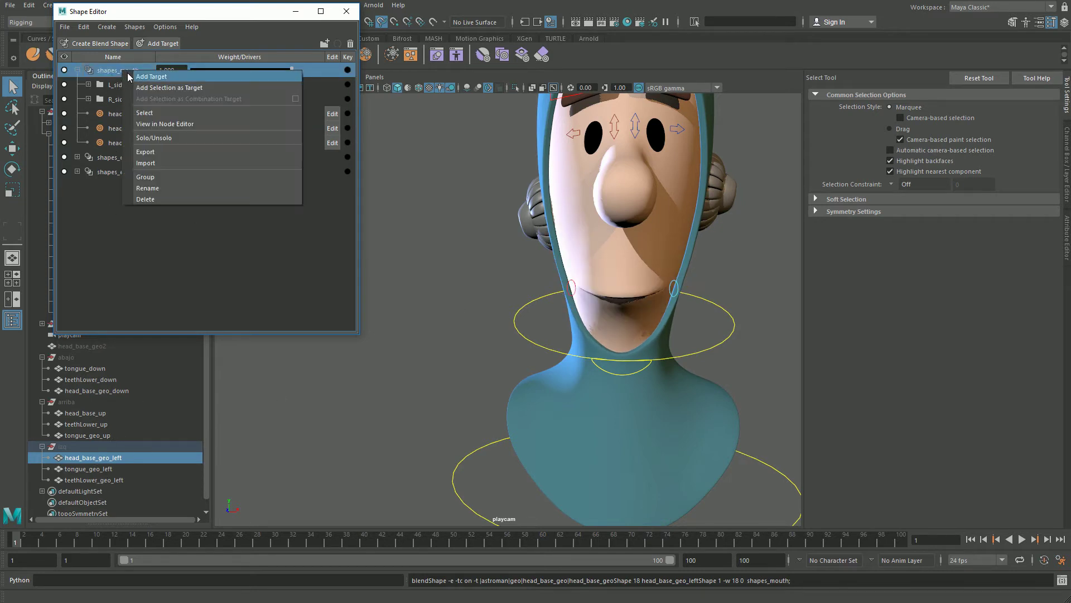
click(149, 88)
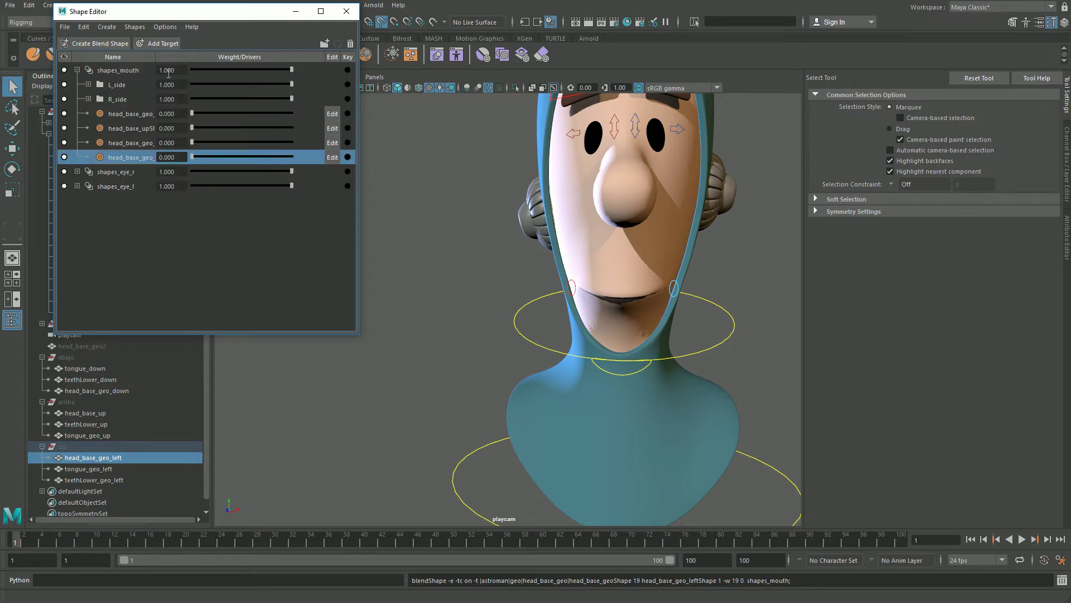
Rename head_base_geo_leftShape1 to head_base_geo_rightShape and test its deformation.
drag(157, 57, 212, 57)
double_click(165, 156)
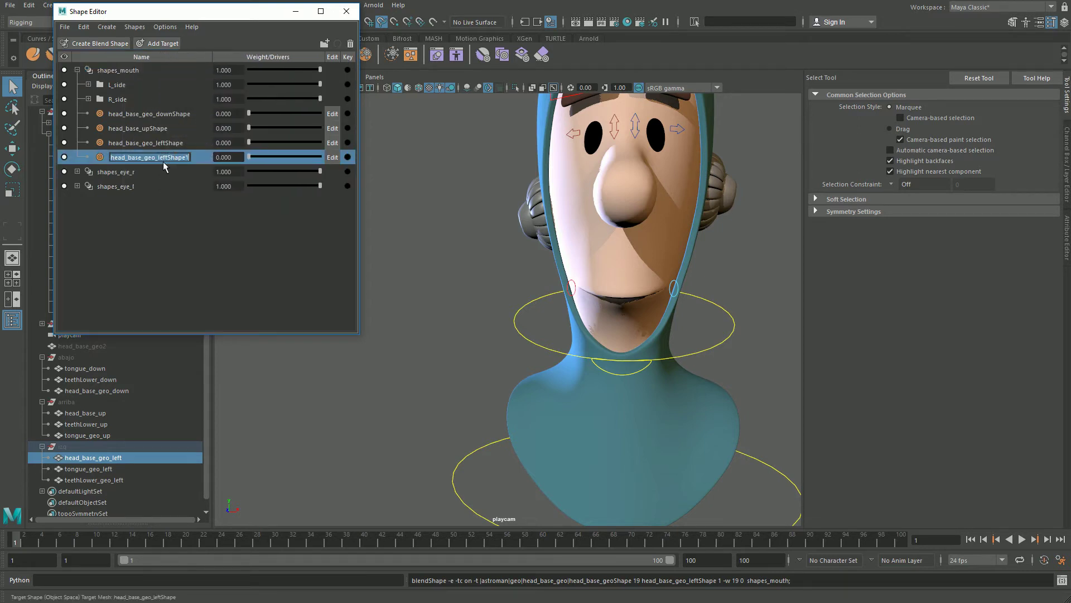
drag(158, 158, 231, 162)
text(right)
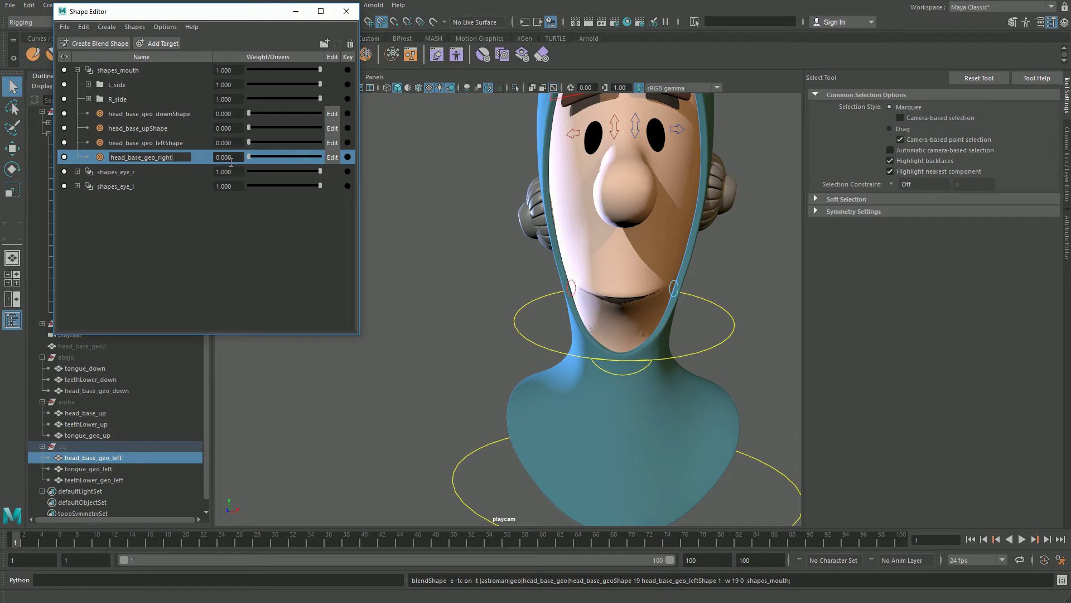
text(Shape)
key(Return)
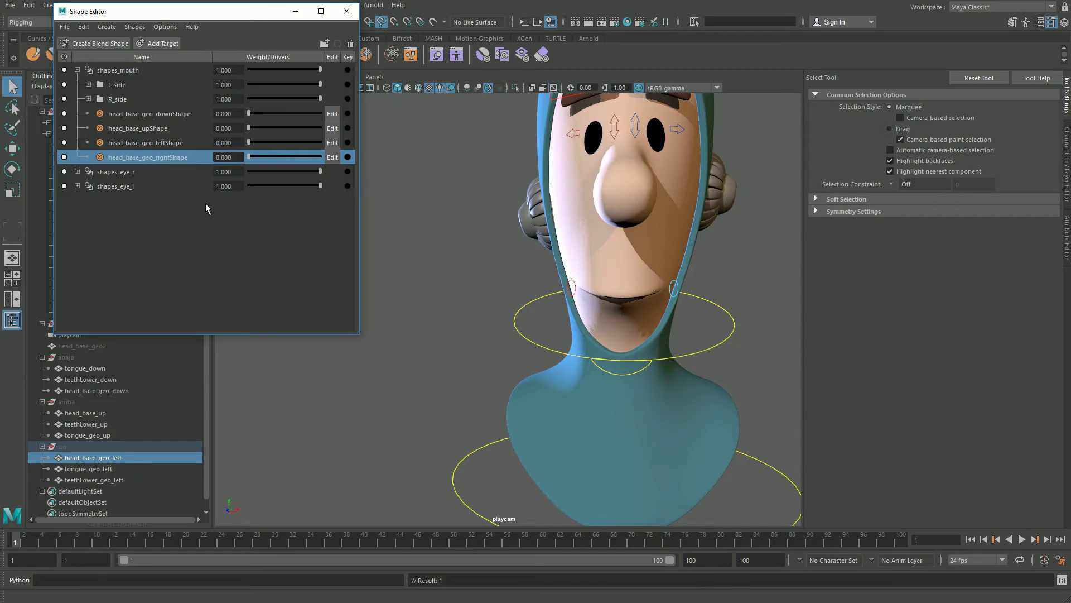
mouse_move(248, 156)
mouse_down()
mouse_move(323, 157)
mouse_move(247, 161)
mouse_up()
Flip head_base_geo_rightShape across the face's centre seam edge and test the mirrored mouth.
scroll(657, 337, up, 2)
scroll(642, 290, up, 2)
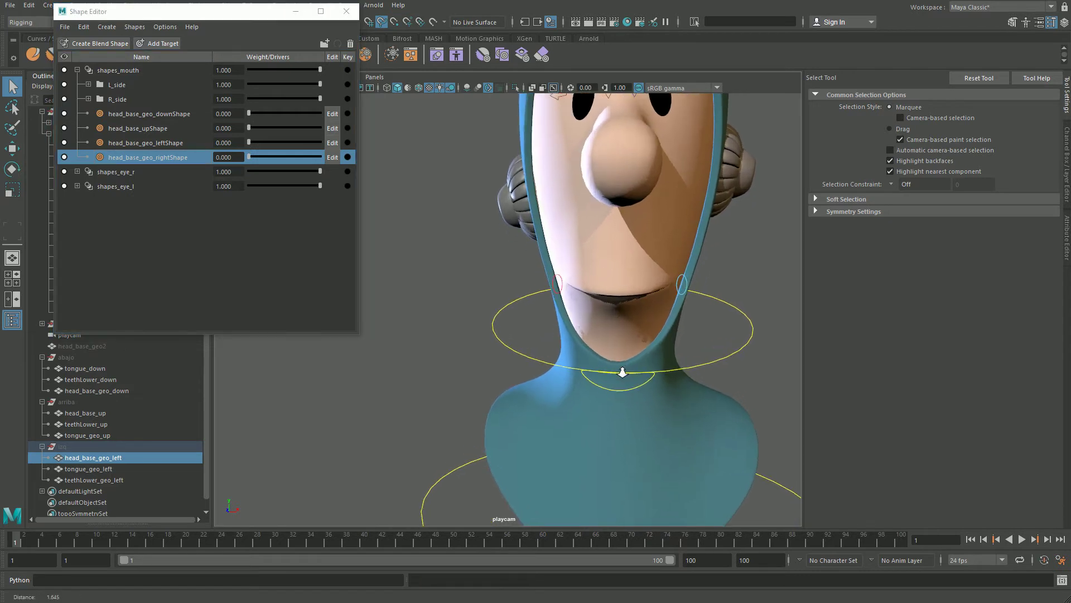
scroll(622, 239, up, 1)
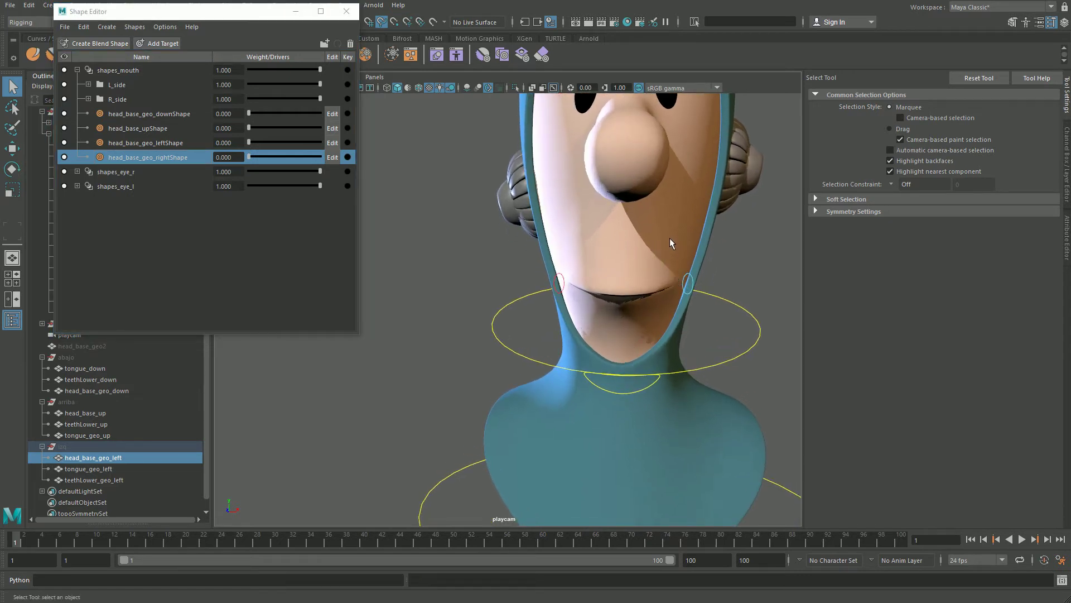
alt+drag(670, 238, 564, 293)
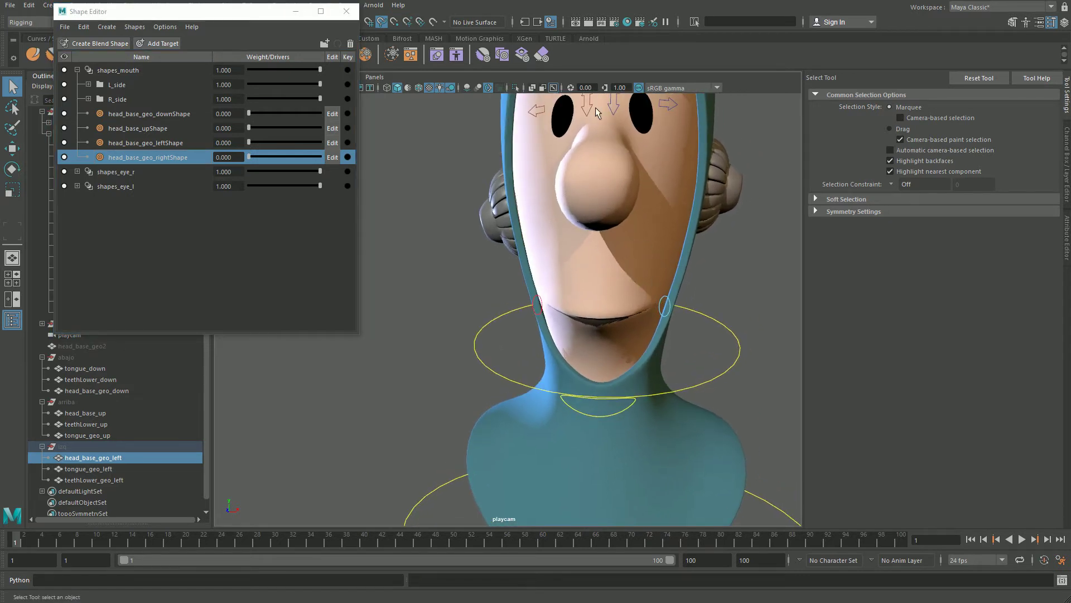
alt+drag(604, 235, 607, 155)
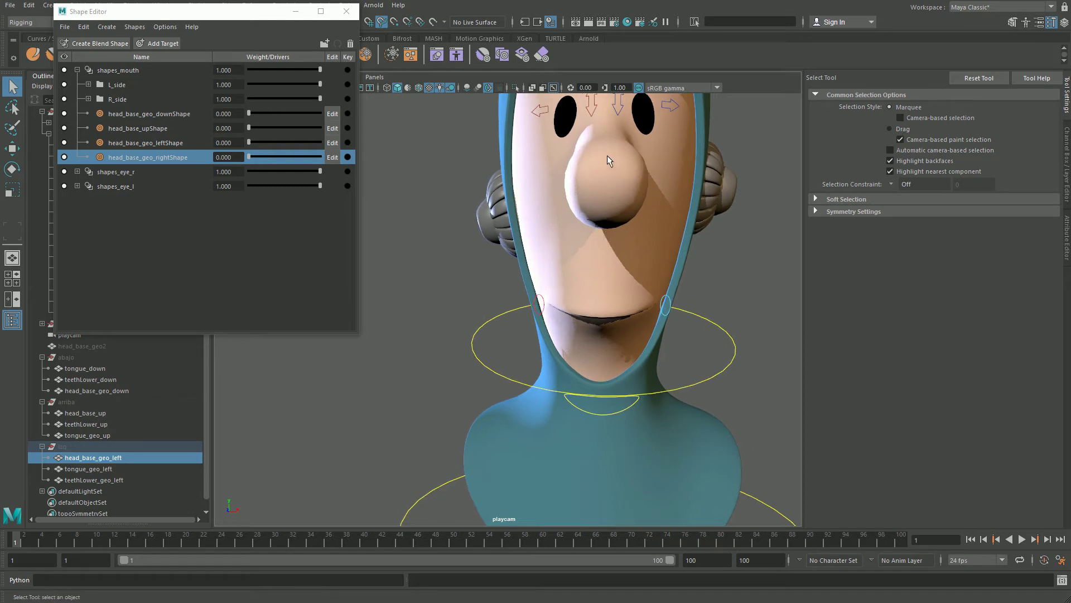
right_click(171, 157)
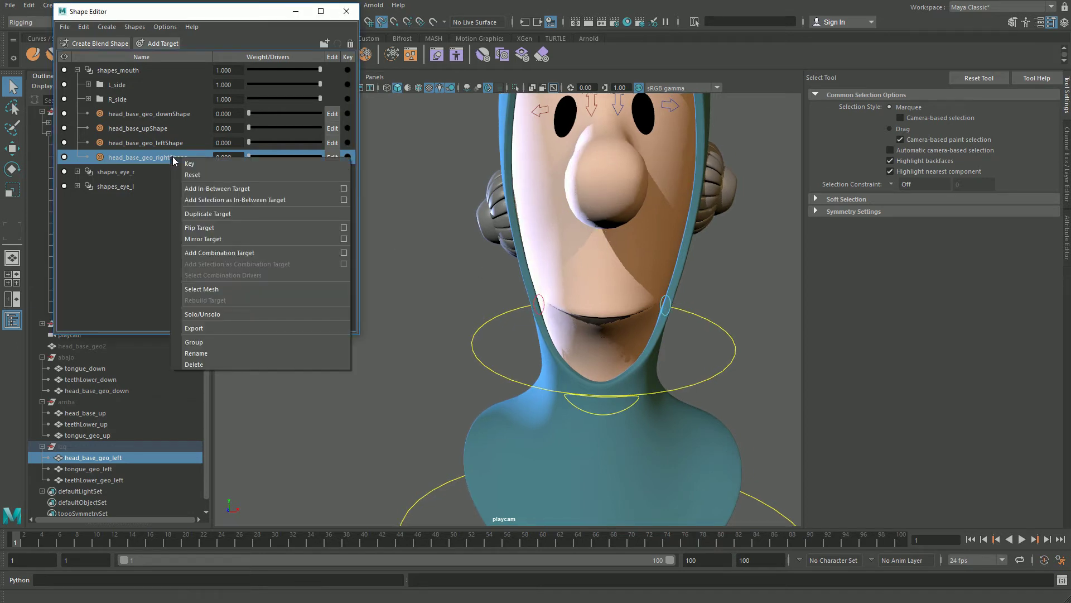
click(207, 229)
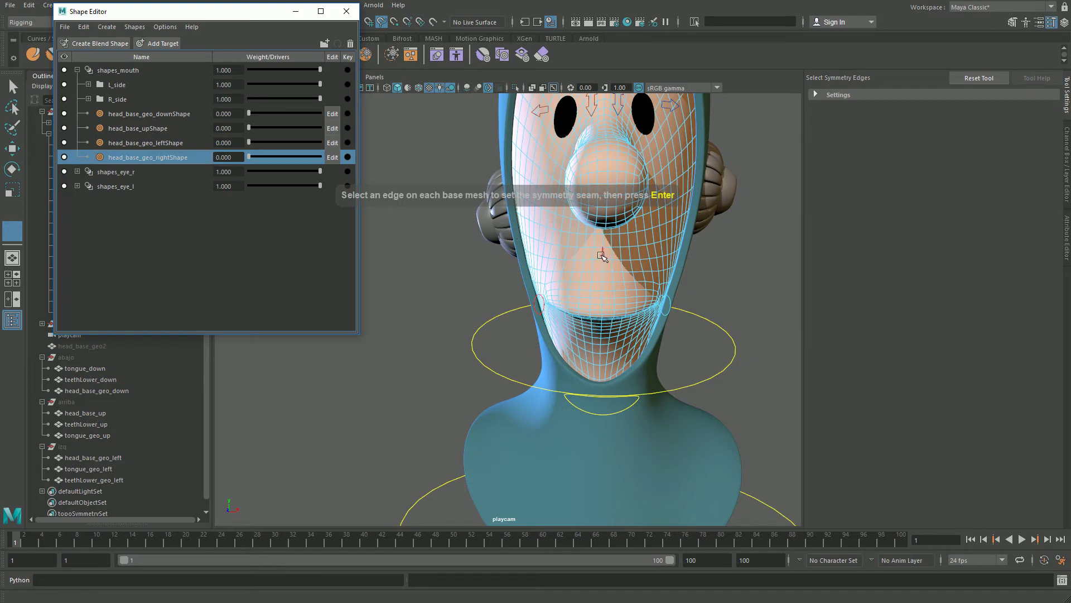
click(604, 254)
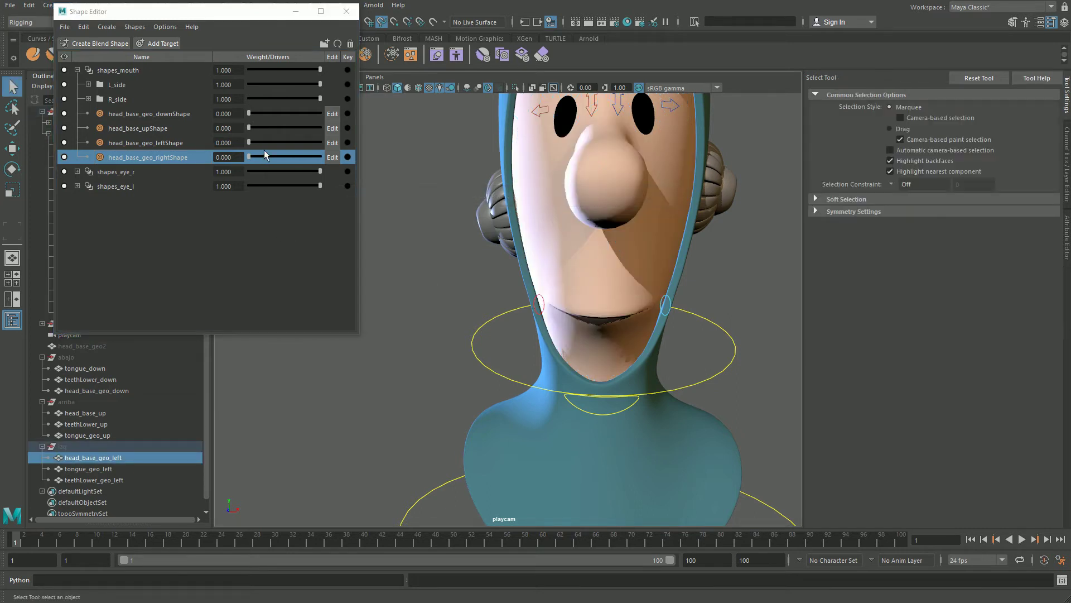
mouse_move(250, 155)
mouse_down()
mouse_move(343, 156)
mouse_move(209, 163)
mouse_move(342, 142)
mouse_move(229, 150)
mouse_up()
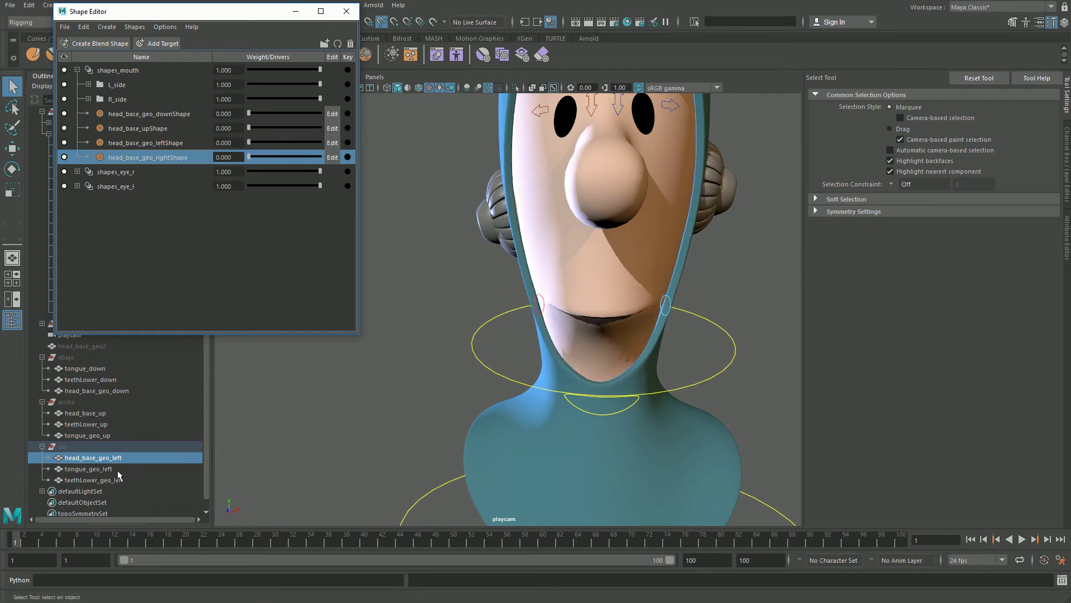
drag(249, 12, 409, 22)
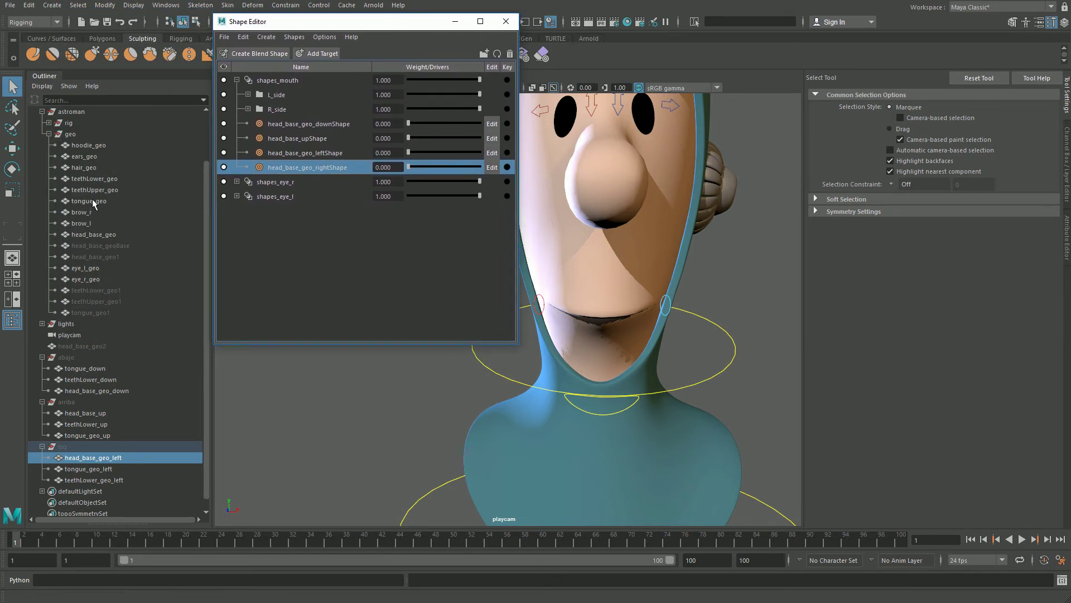
Create blend shape deformers on tongue_geo and teethLower_geo.
click(92, 204)
click(271, 54)
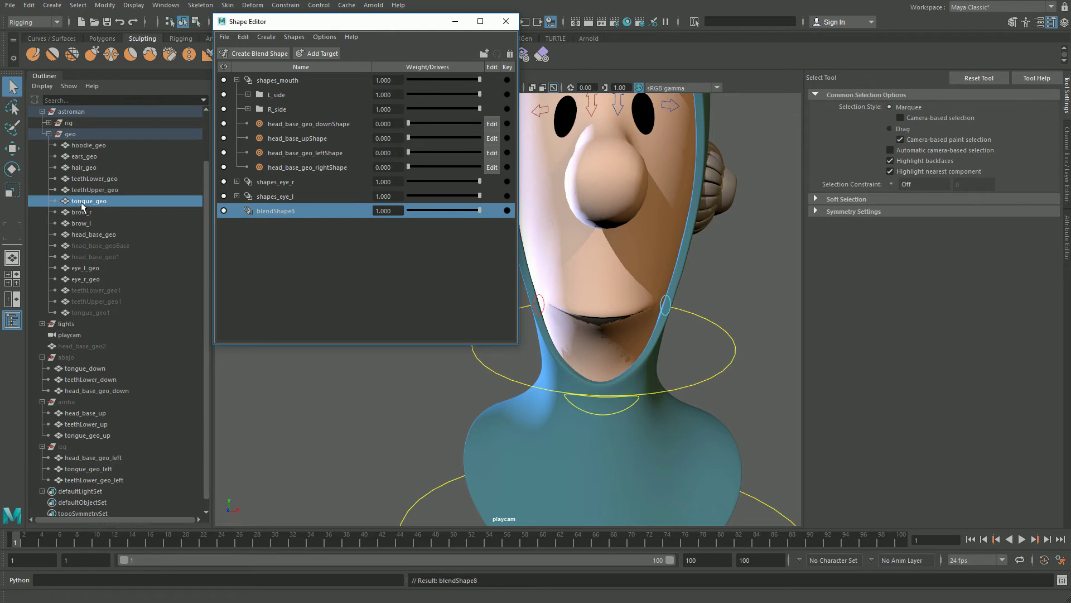
click(94, 178)
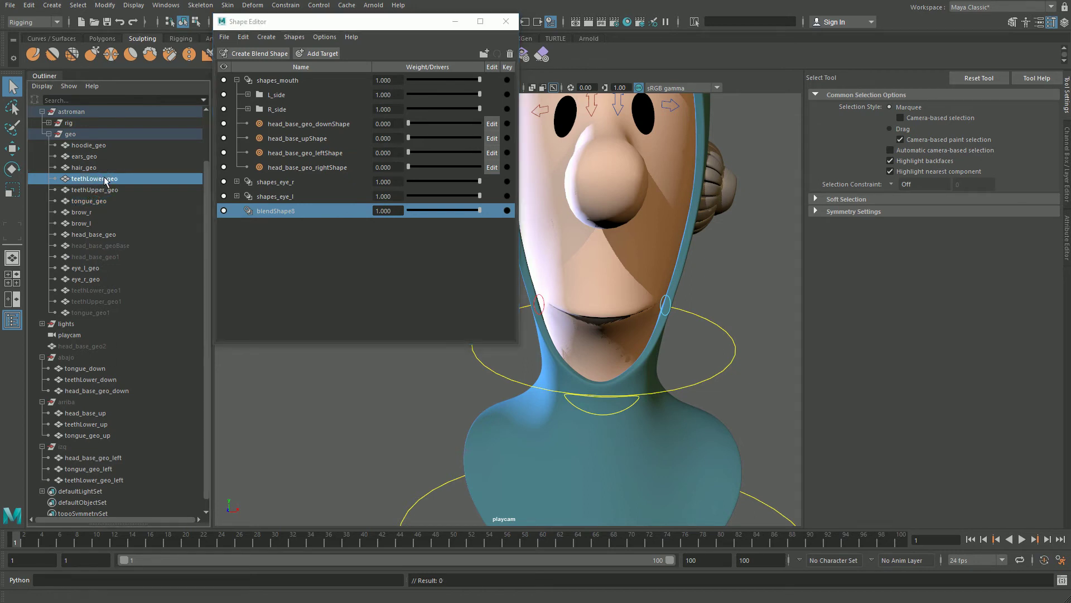
click(259, 53)
Rename the new blend shapes to tongue_shapes and lowerTeeth_shapes.
double_click(294, 211)
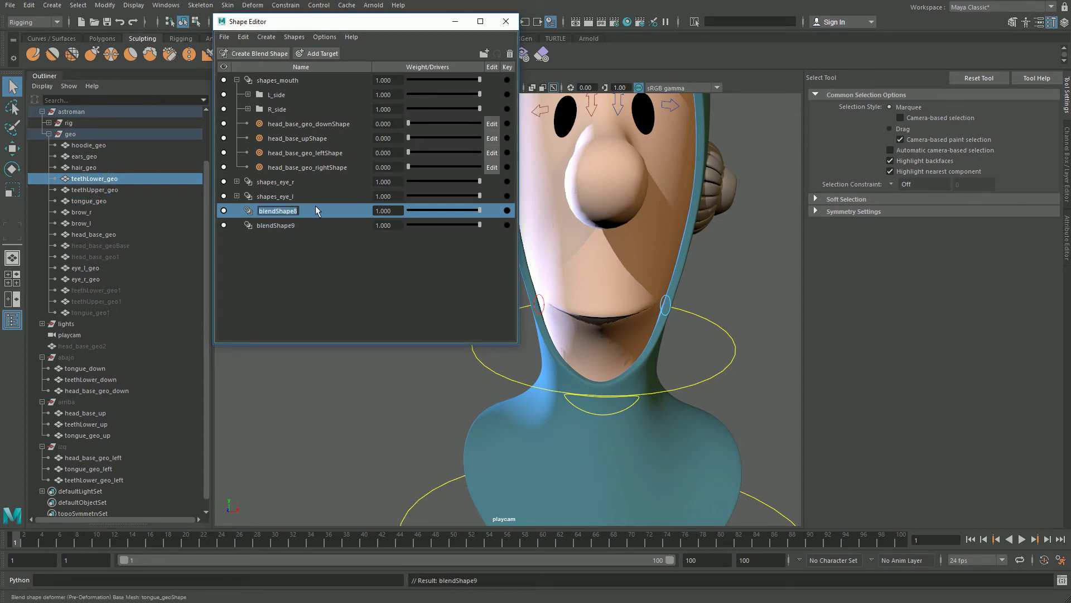
text(ton)
text(pes)
key(Return)
double_click(284, 210)
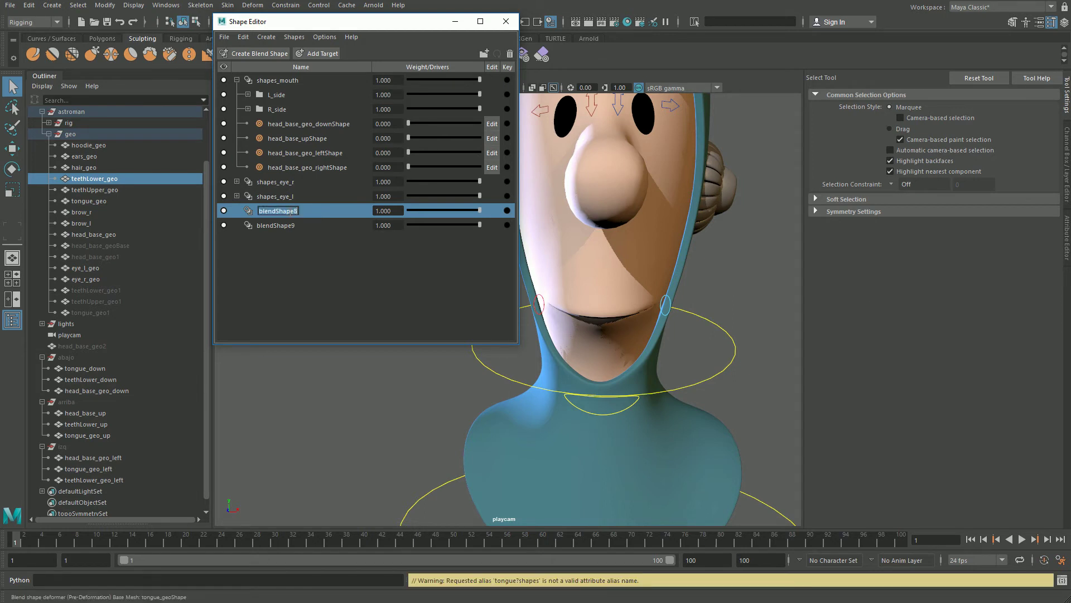
text(tonb)
key(Return)
double_click(304, 227)
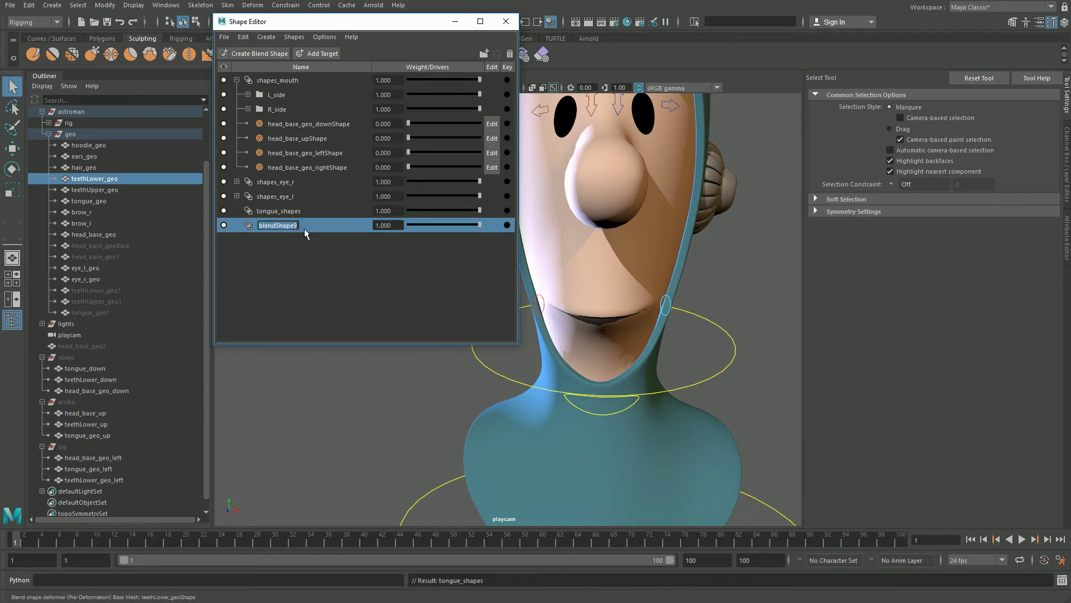
text(lowerTeeth_)
text(shapes)
key(Return)
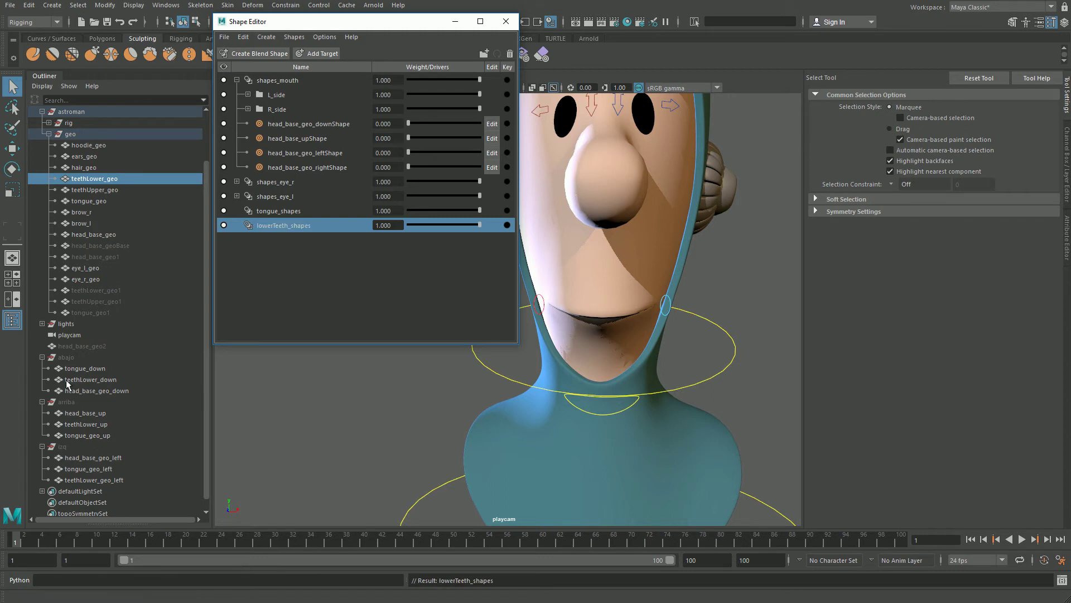
Add the tongue_down sculpt as a tongue_shapes target and test it.
click(92, 368)
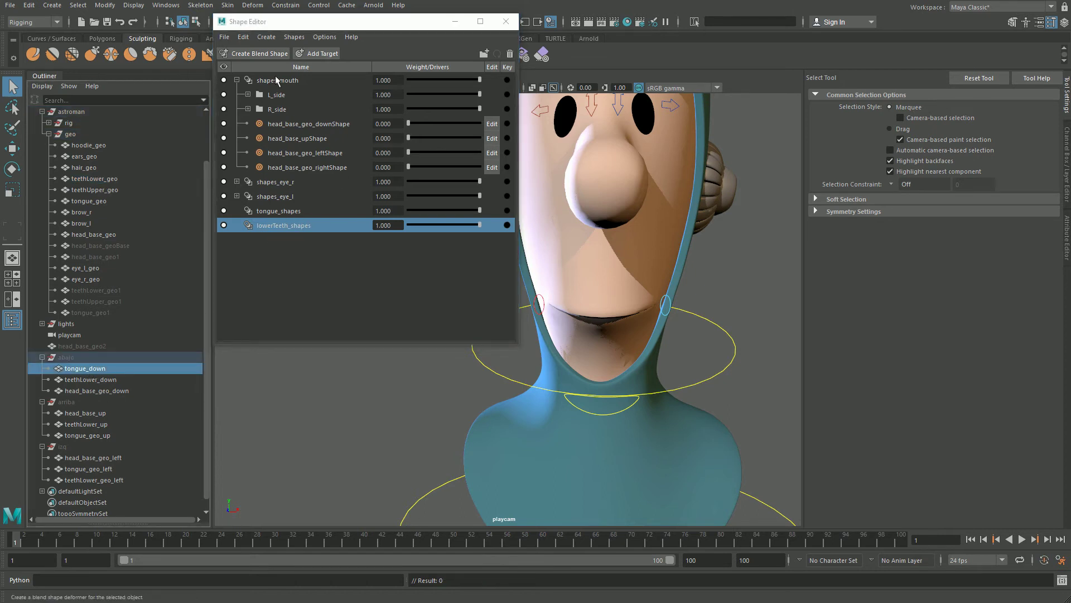
click(282, 211)
right_click(291, 208)
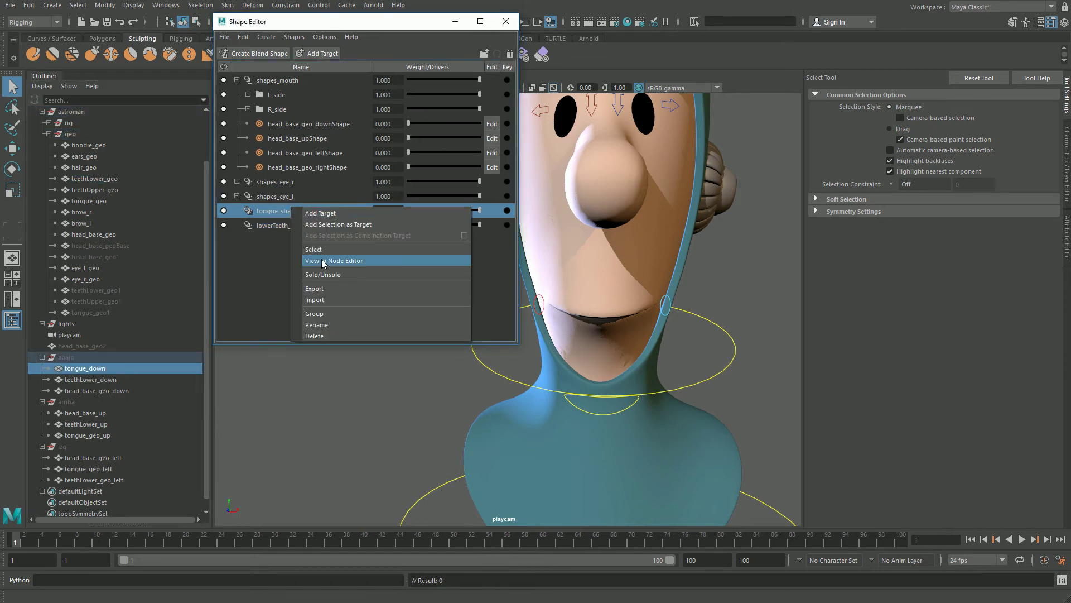
click(322, 224)
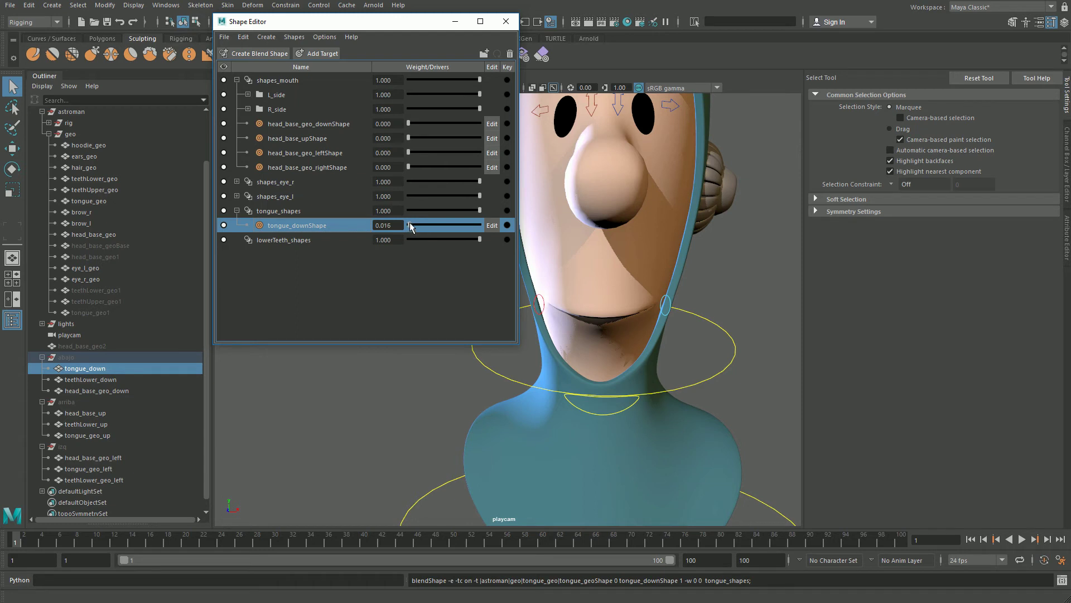
mouse_move(411, 227)
mouse_down()
mouse_move(511, 223)
mouse_move(408, 225)
mouse_up()
Add tongue_geo_up and tongue_geo_left as targets, plus a second copy of the left target.
click(89, 435)
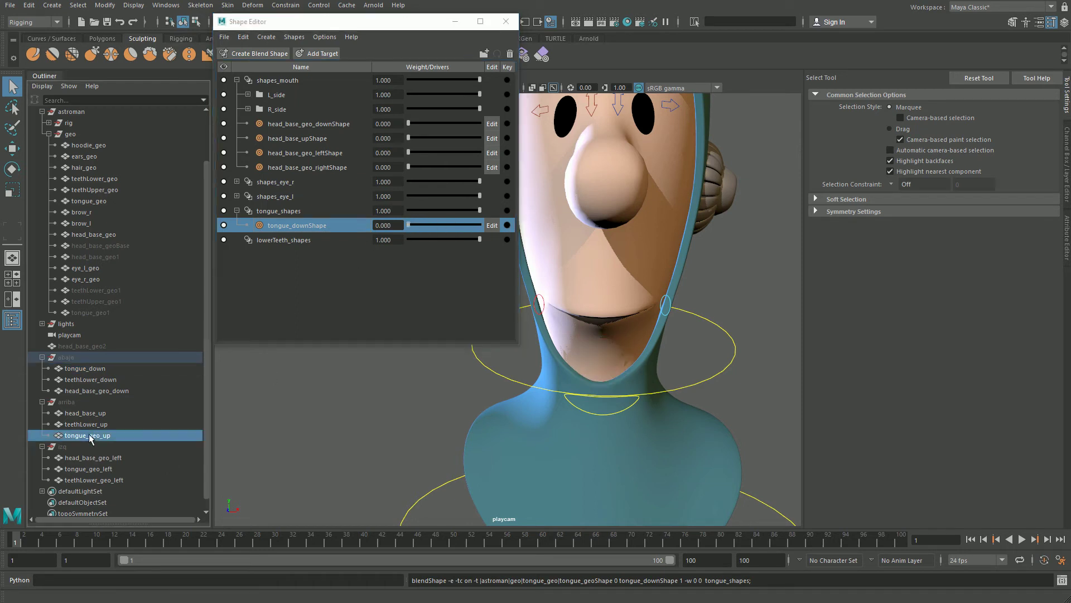
click(285, 211)
right_click(294, 216)
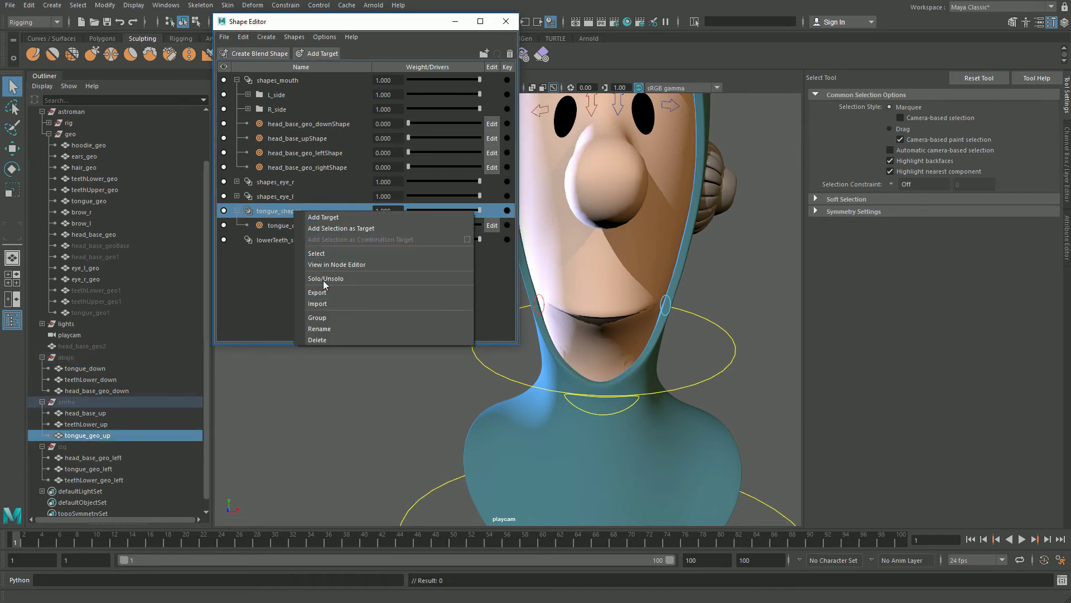
click(330, 229)
click(88, 468)
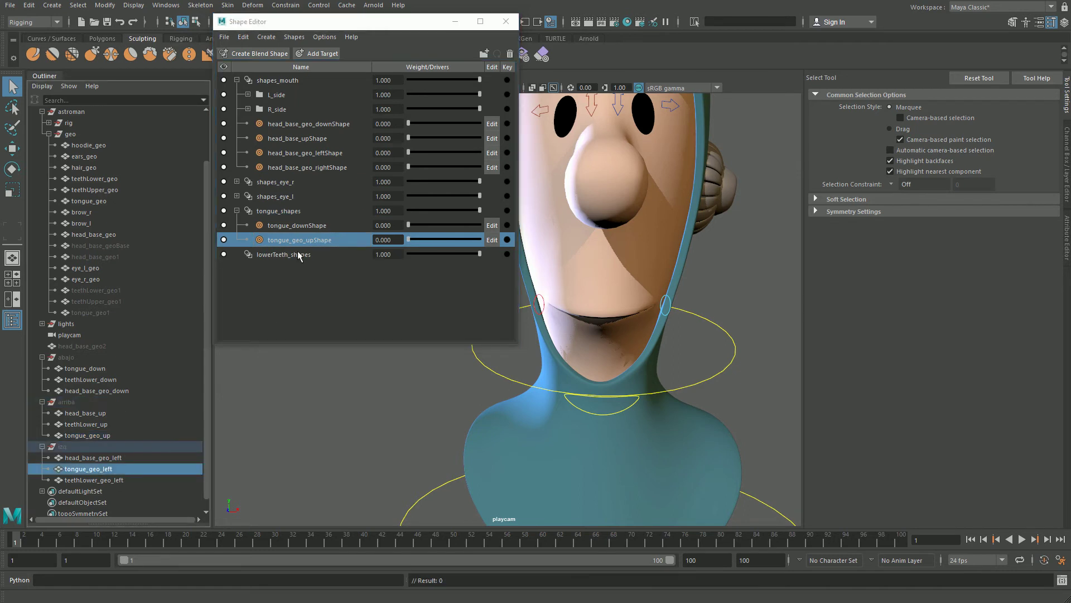
click(285, 211)
right_click(287, 212)
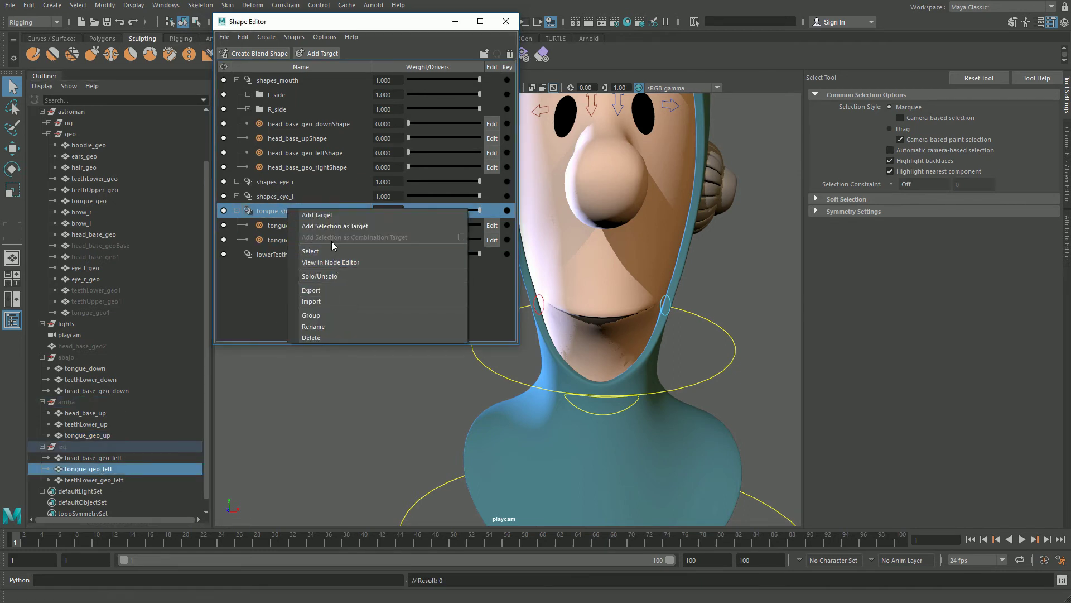
click(335, 226)
right_click(280, 215)
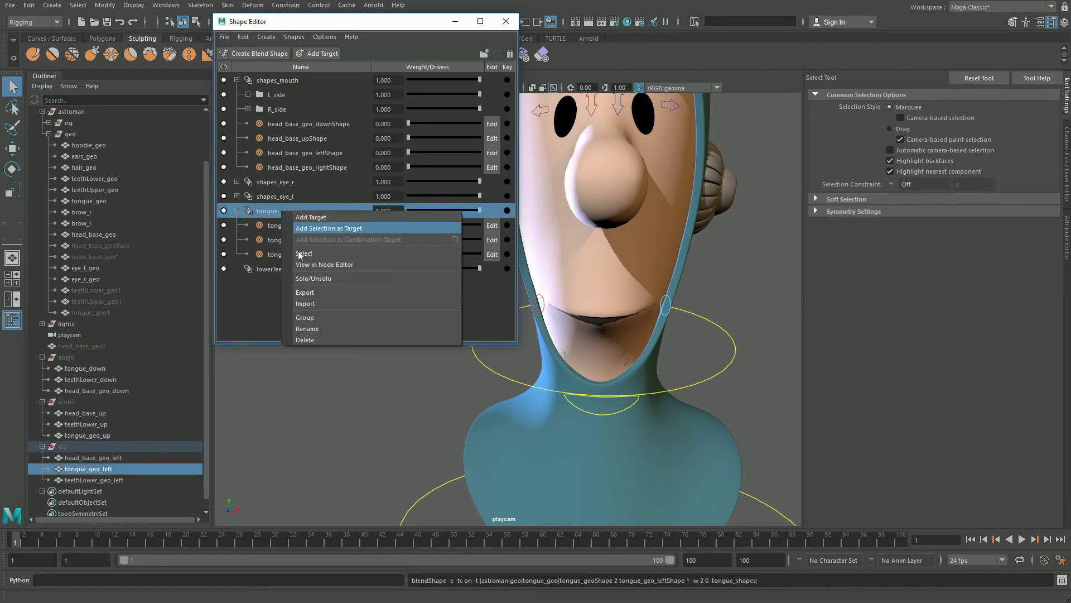
click(317, 229)
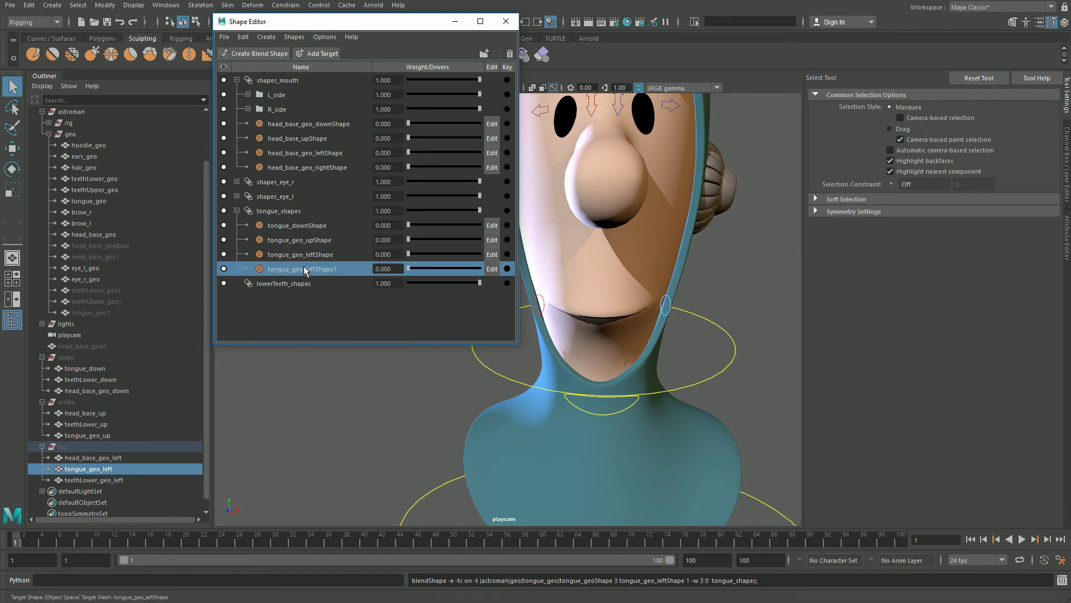
Isolate the tongue mesh in the viewport and orbit around it.
drag(424, 25, 331, 26)
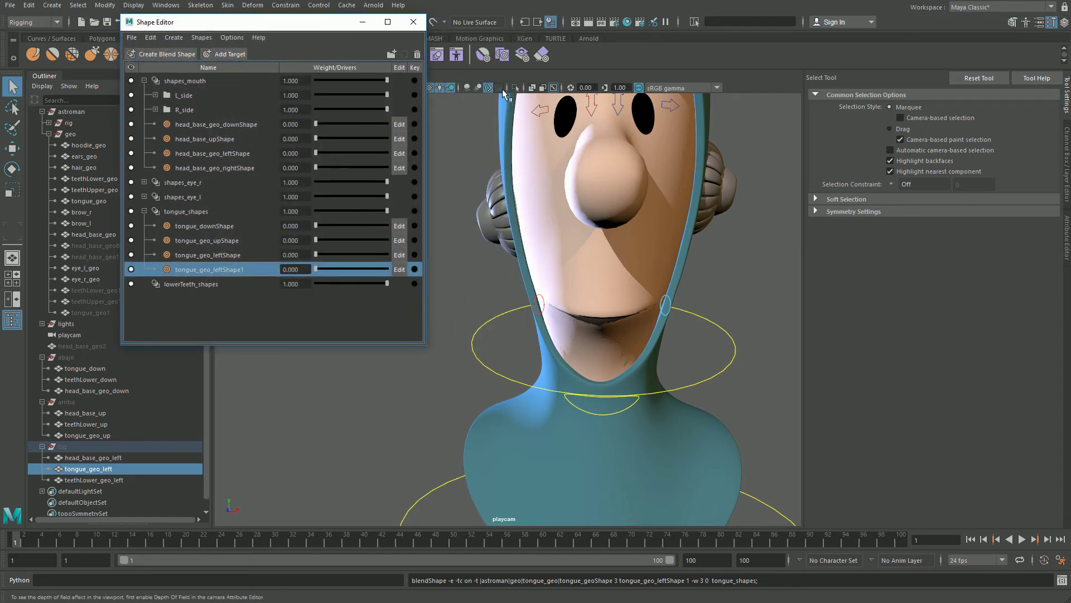
click(515, 88)
scroll(620, 262, down, 3)
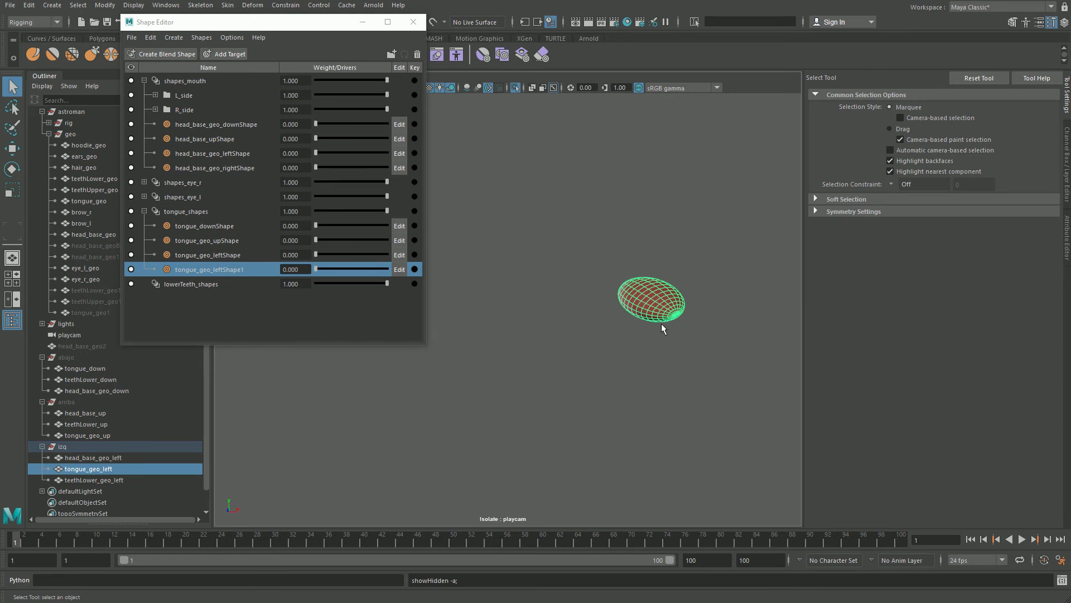
alt+drag(661, 323, 642, 313)
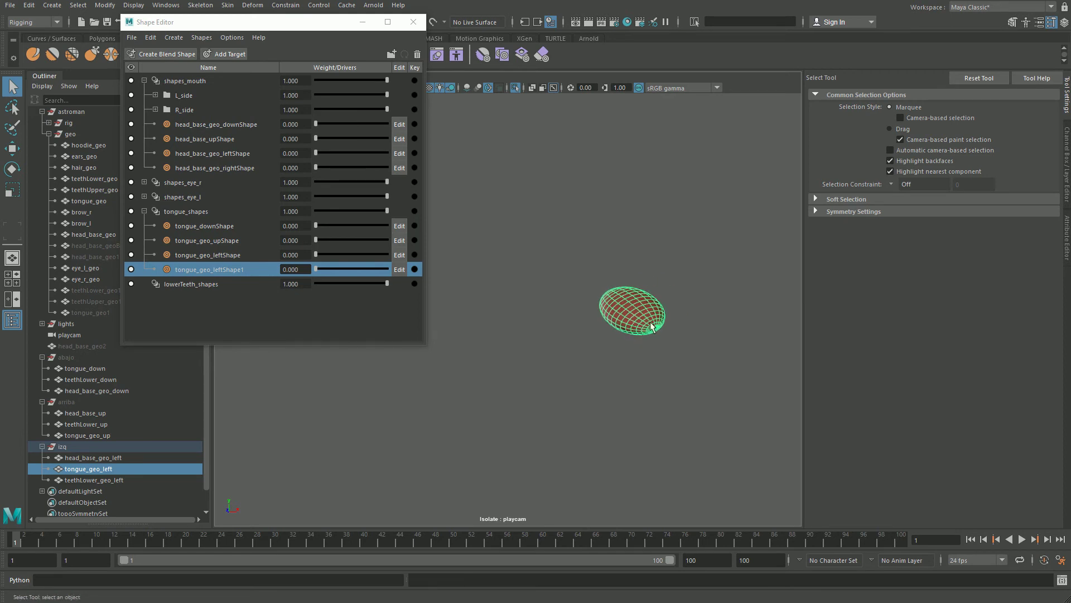
click(203, 213)
click(85, 202)
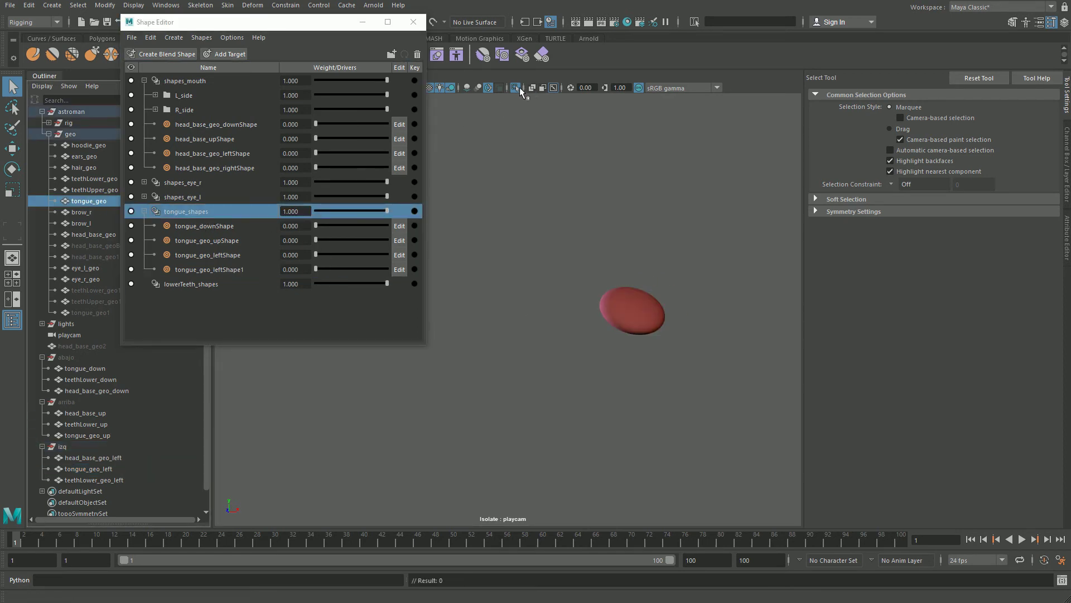
click(516, 88)
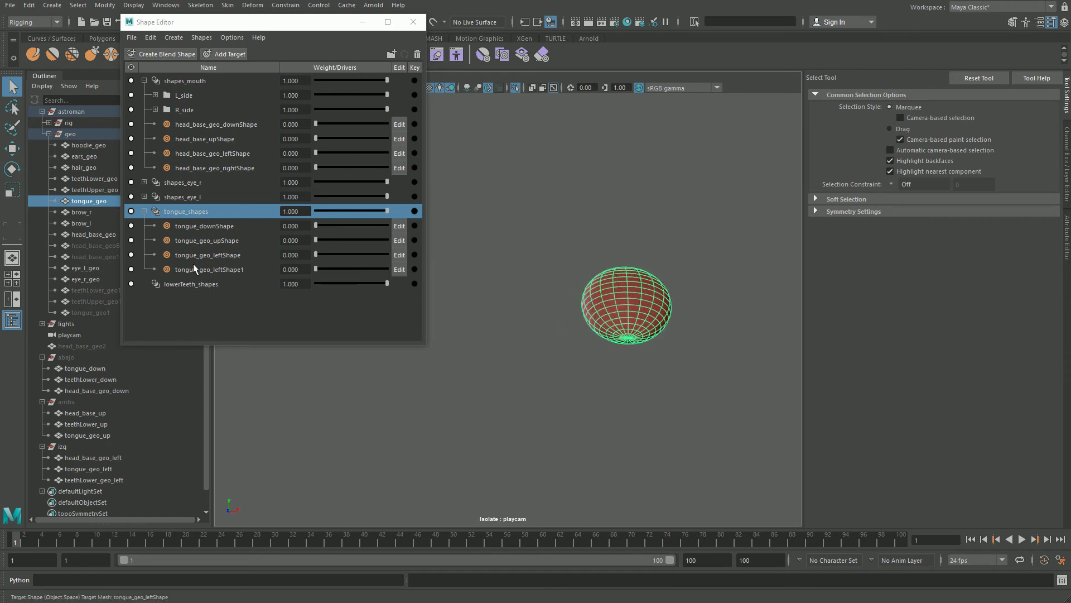
Rename the duplicate tongue_geo_leftShape1 target to tongue_geo_rightShape.
click(212, 270)
double_click(223, 269)
key(BackSpace)
key(BackSpace)
key(BackSpace)
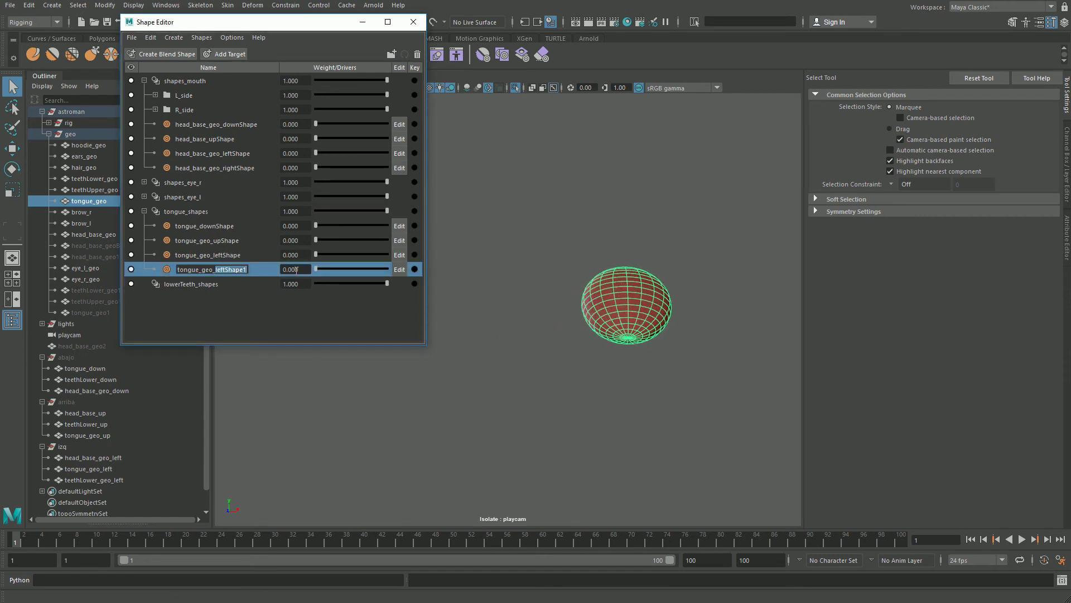
text(rightShape)
key(Return)
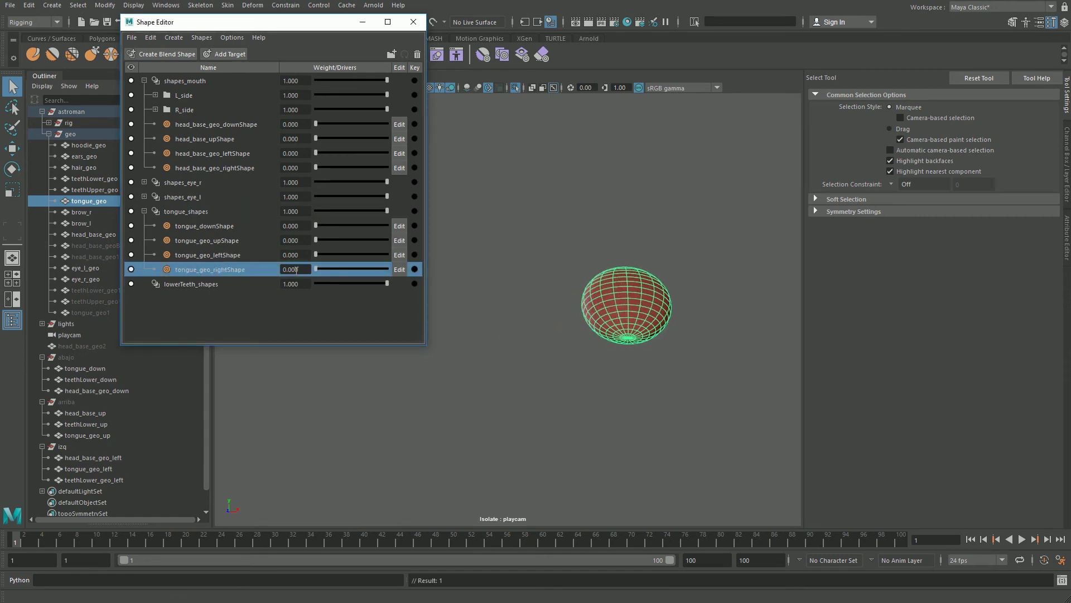
Flip tongue_geo_rightShape across the tongue's seam edge and test its deformation.
right_click(259, 271)
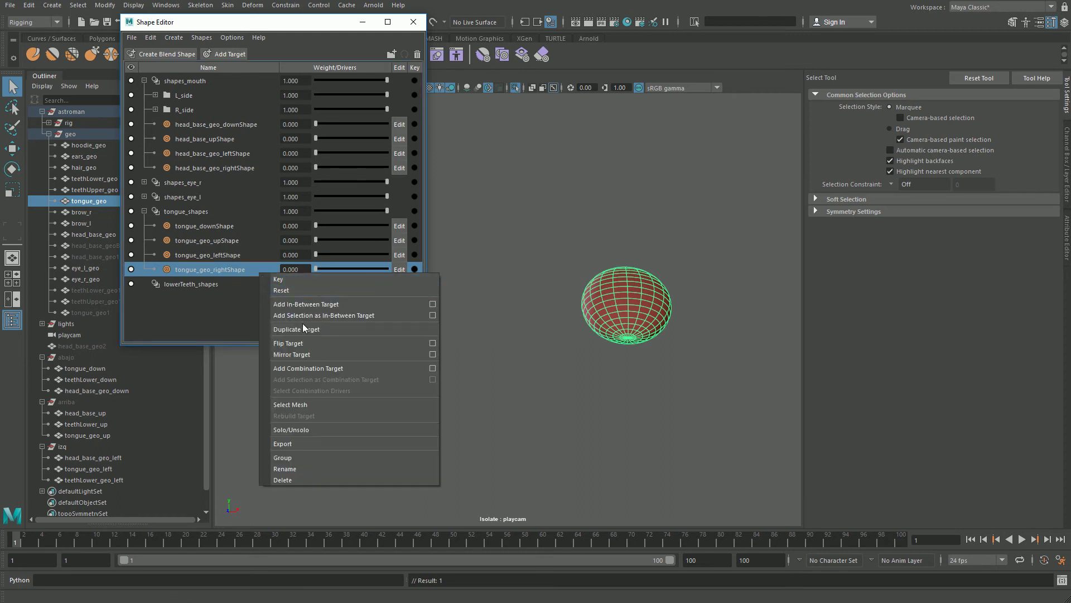
click(293, 344)
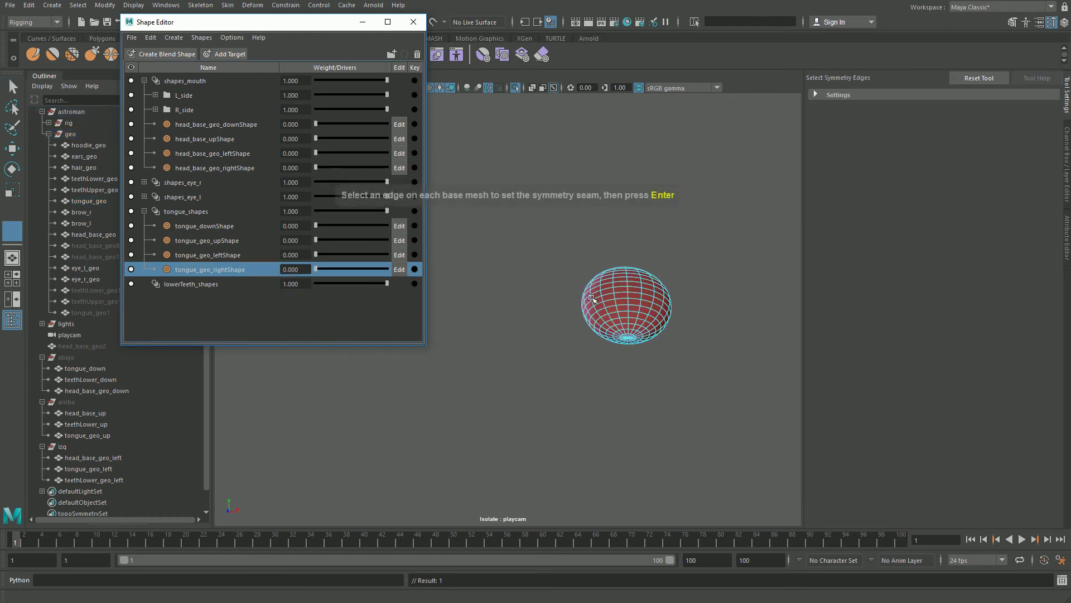
click(629, 301)
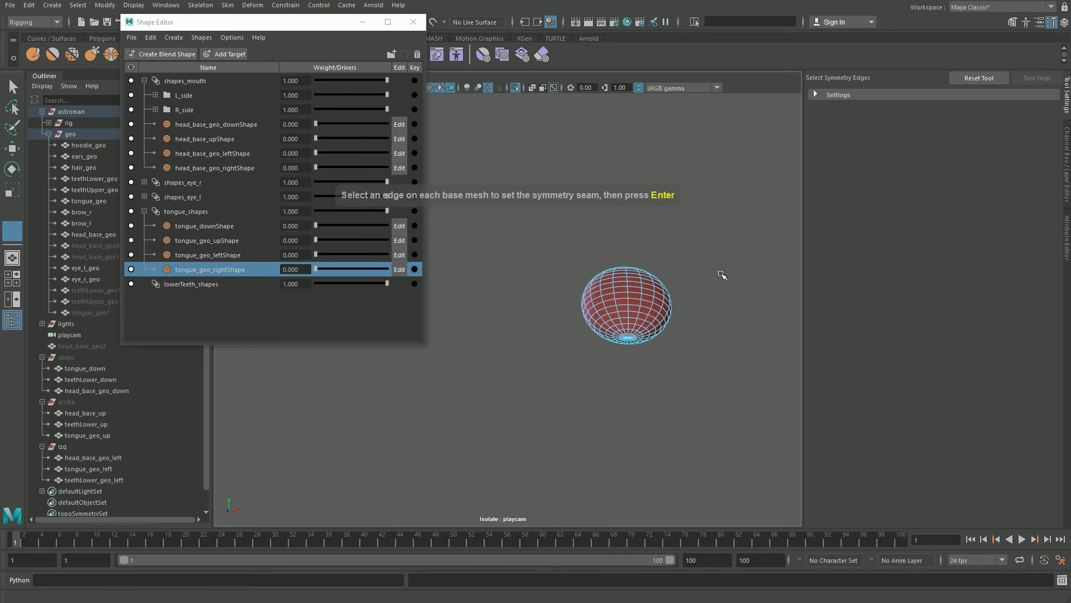
key(Return)
mouse_move(316, 269)
mouse_down()
mouse_move(377, 266)
mouse_move(296, 260)
mouse_move(332, 254)
mouse_move(318, 270)
mouse_move(403, 266)
mouse_move(287, 273)
mouse_up()
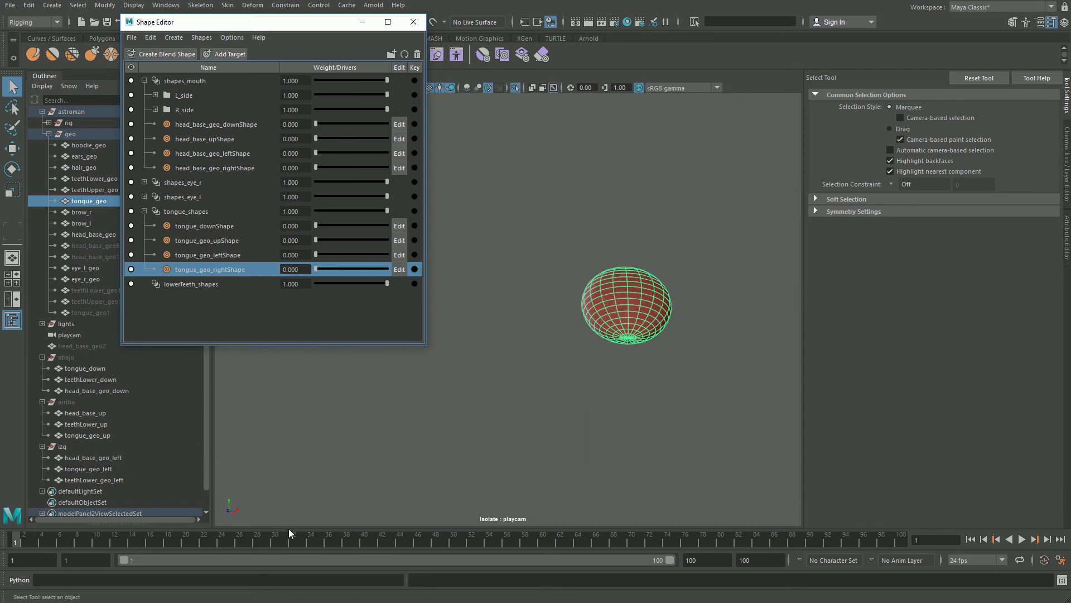
right_click(253, 269)
click(281, 339)
mouse_move(315, 270)
mouse_down()
mouse_move(352, 269)
mouse_move(256, 270)
mouse_move(396, 269)
mouse_move(316, 269)
mouse_move(382, 254)
mouse_move(306, 256)
mouse_move(413, 269)
mouse_move(266, 277)
mouse_up()
right_click(256, 269)
click(284, 338)
Add teethLower_down and teethLower_up as lowerTeeth_shapes targets.
click(203, 283)
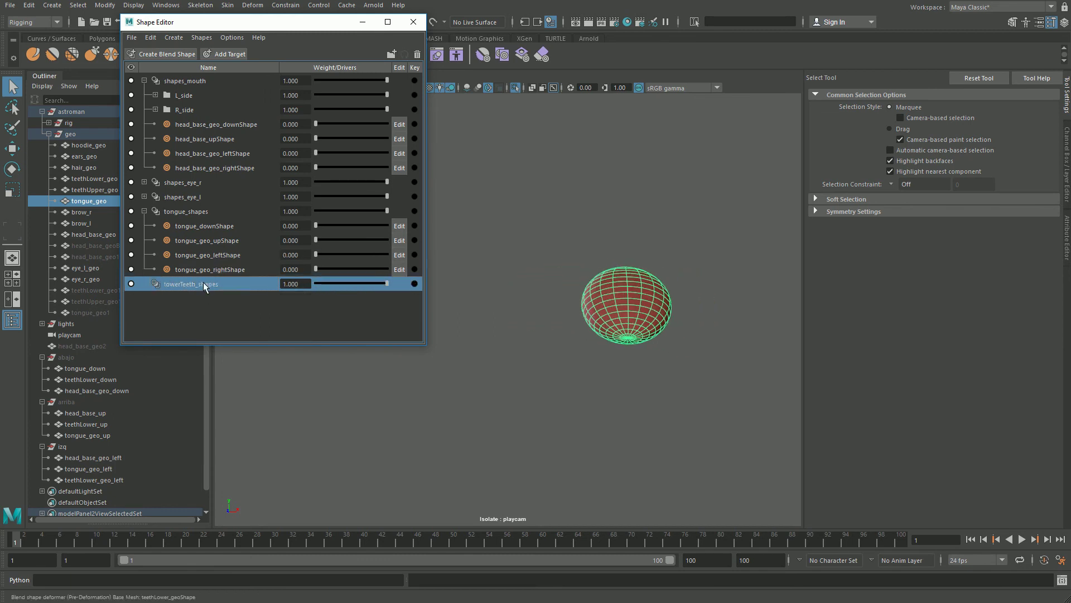
scroll(209, 464, down, 1)
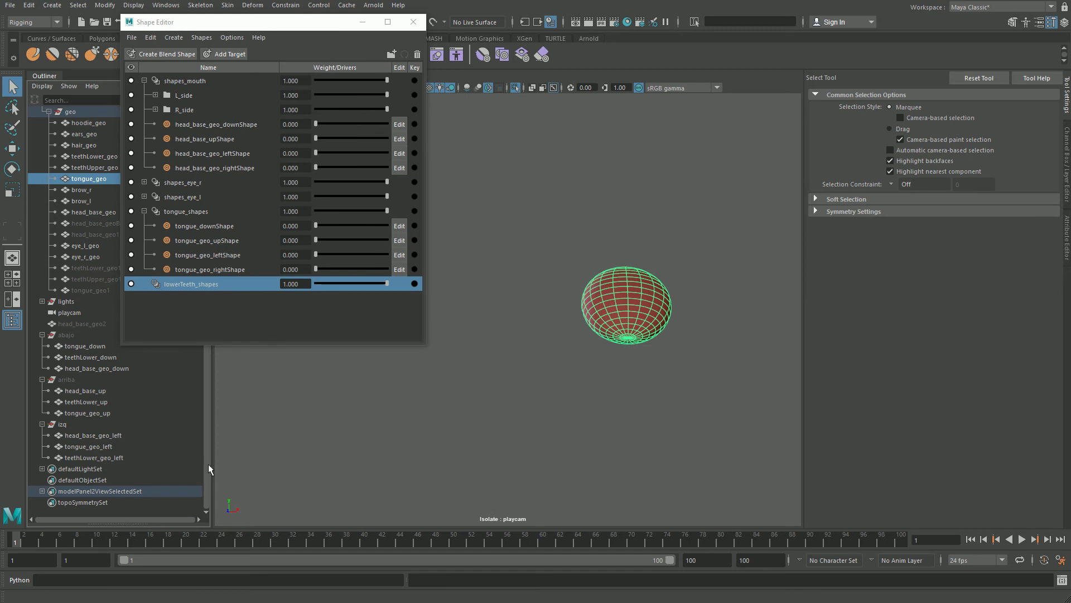
click(92, 357)
right_click(184, 282)
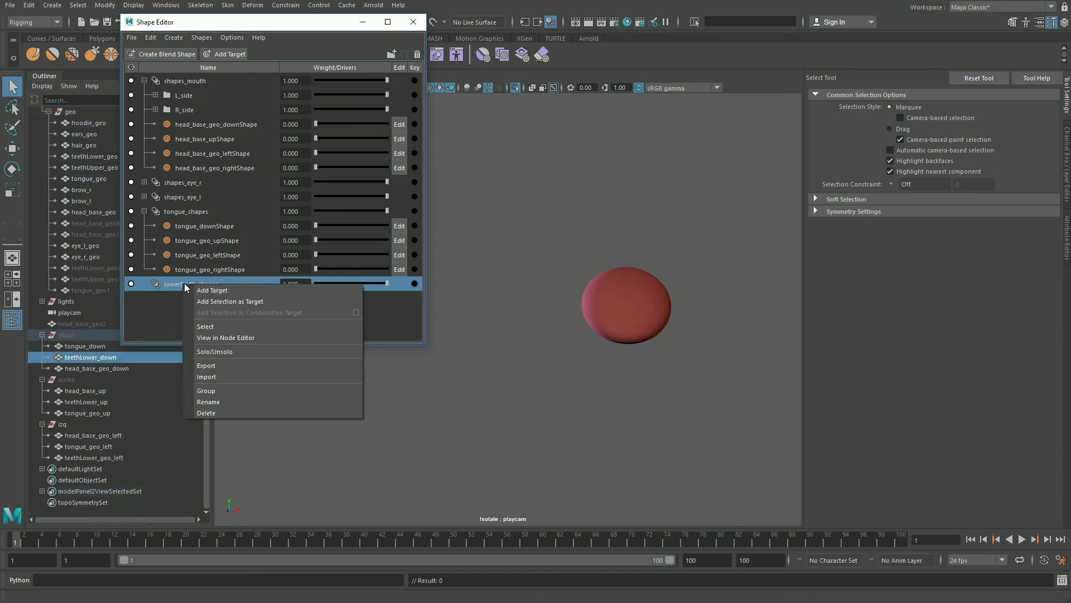
click(212, 301)
click(91, 402)
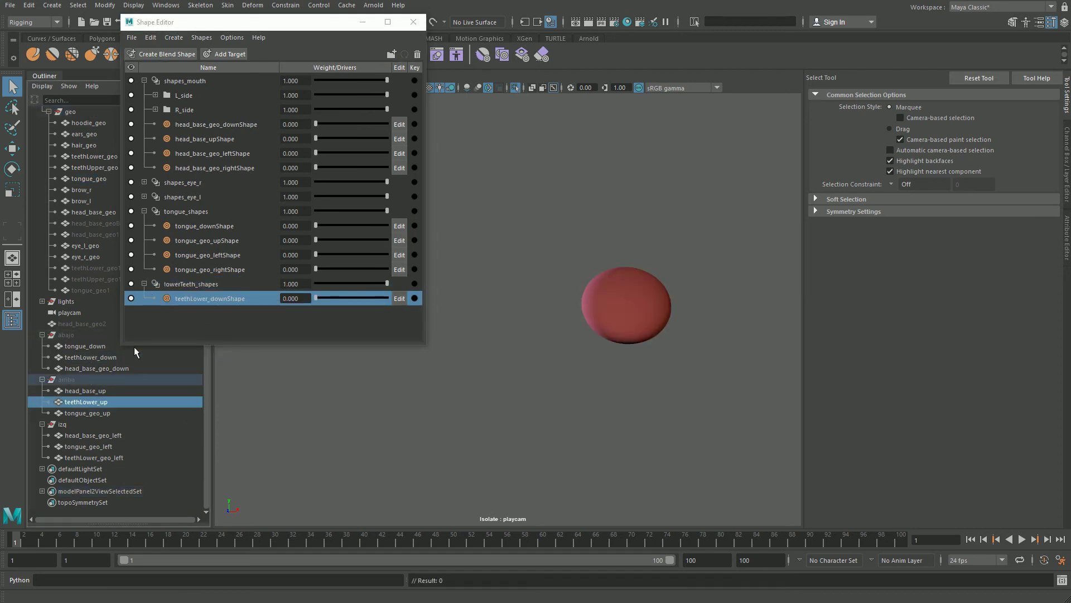
right_click(183, 283)
click(214, 308)
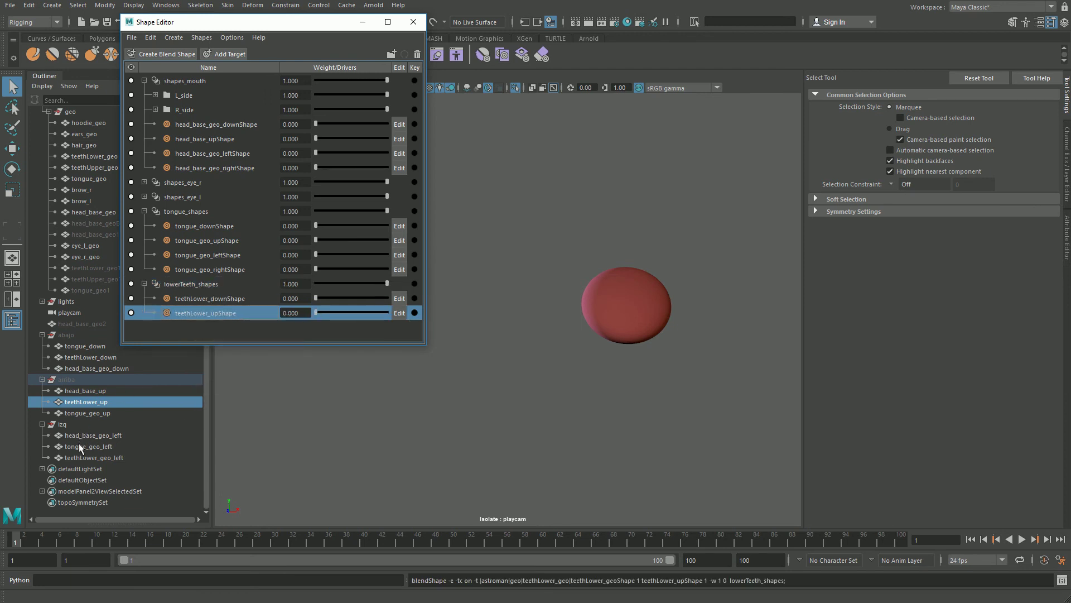
Add teethLower_geo_left as a lowerTeeth_shapes target.
click(86, 458)
click(190, 285)
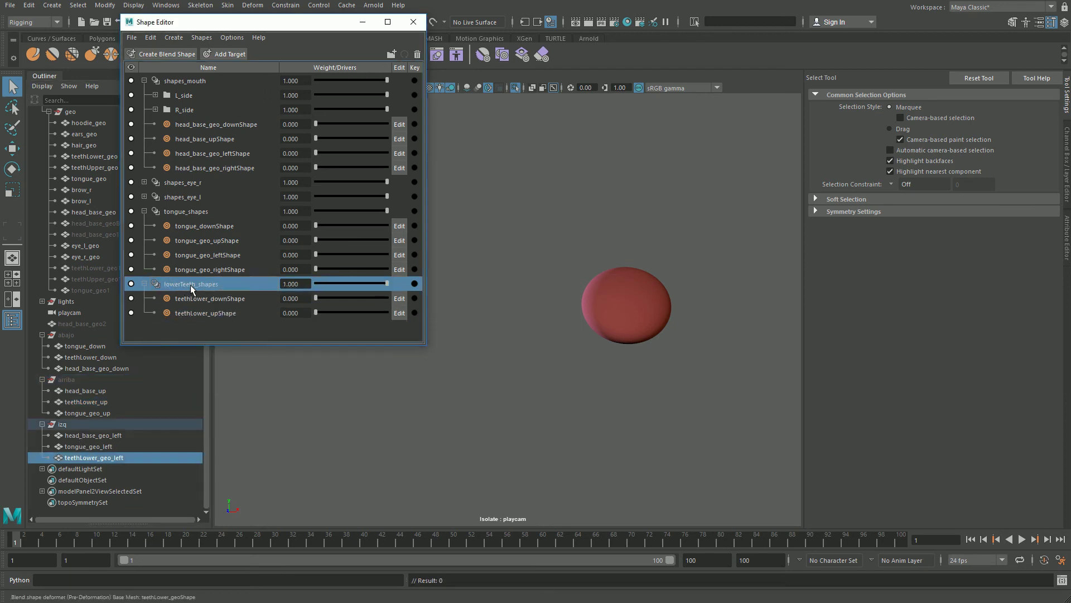
right_click(190, 284)
click(230, 309)
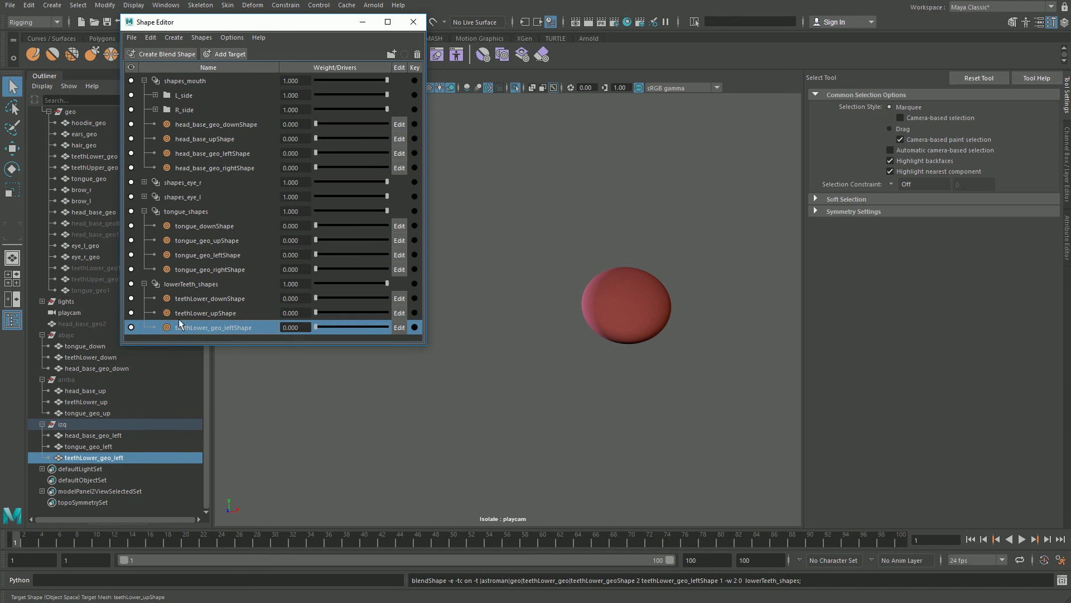
Add a duplicate left teeth target and rename it teethLower_geo_rightShape.
click(188, 283)
right_click(190, 285)
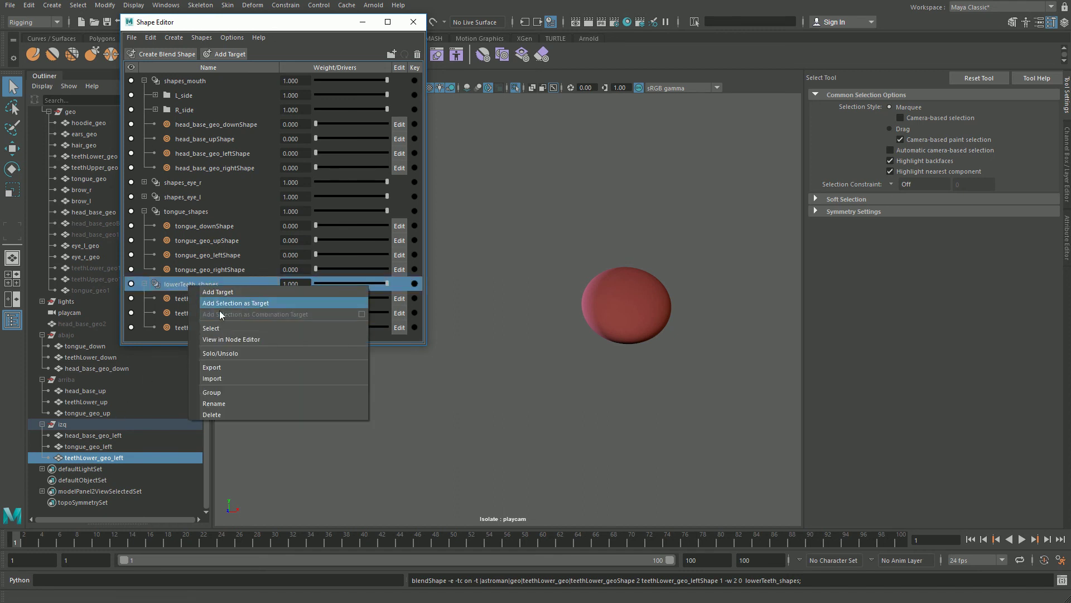
click(227, 303)
double_click(241, 326)
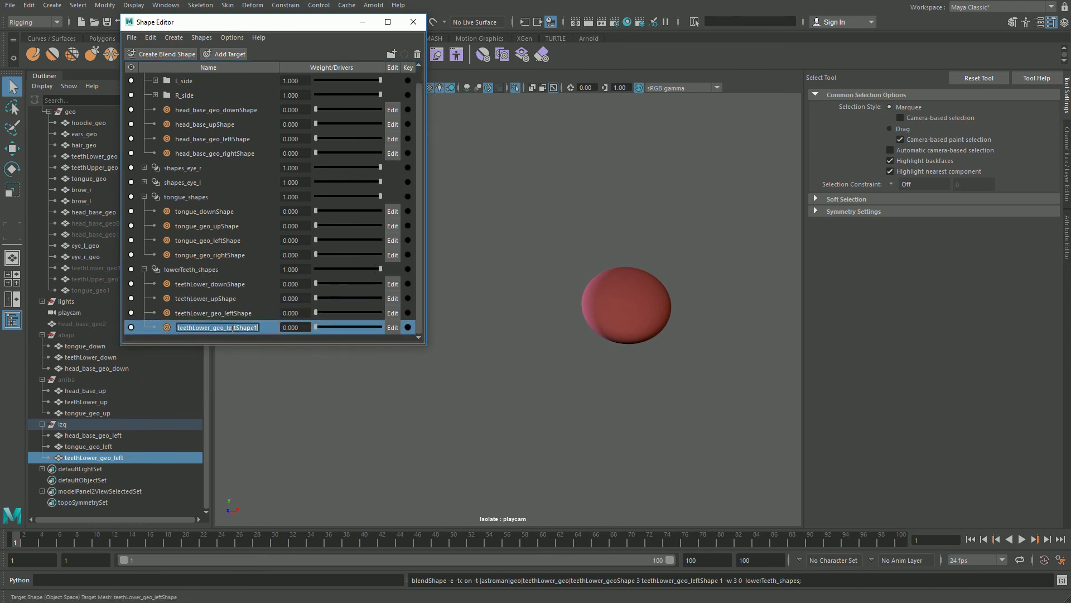
key(BackSpace)
key(BackSpace)
key(BackSpace)
text(righ)
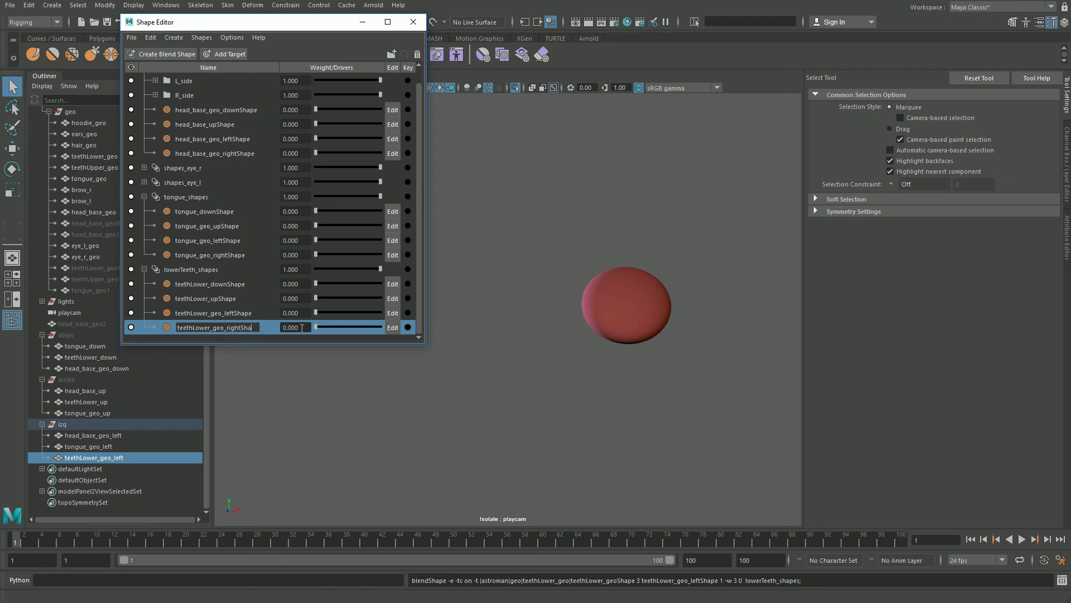
text(pe)
key(Return)
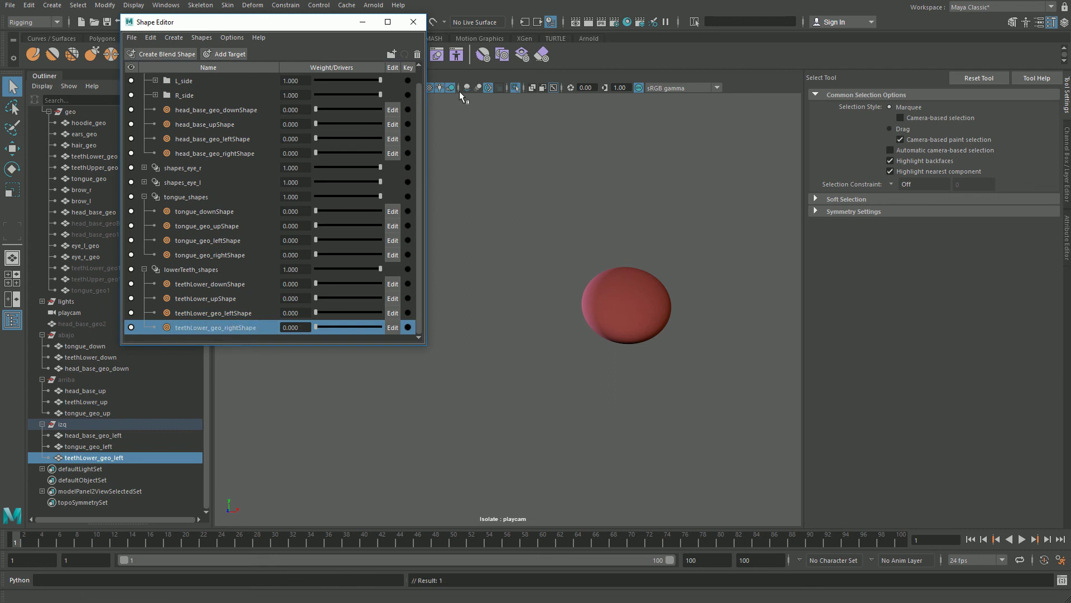
Isolate the teethLower_geo mesh in the viewport.
double_click(515, 89)
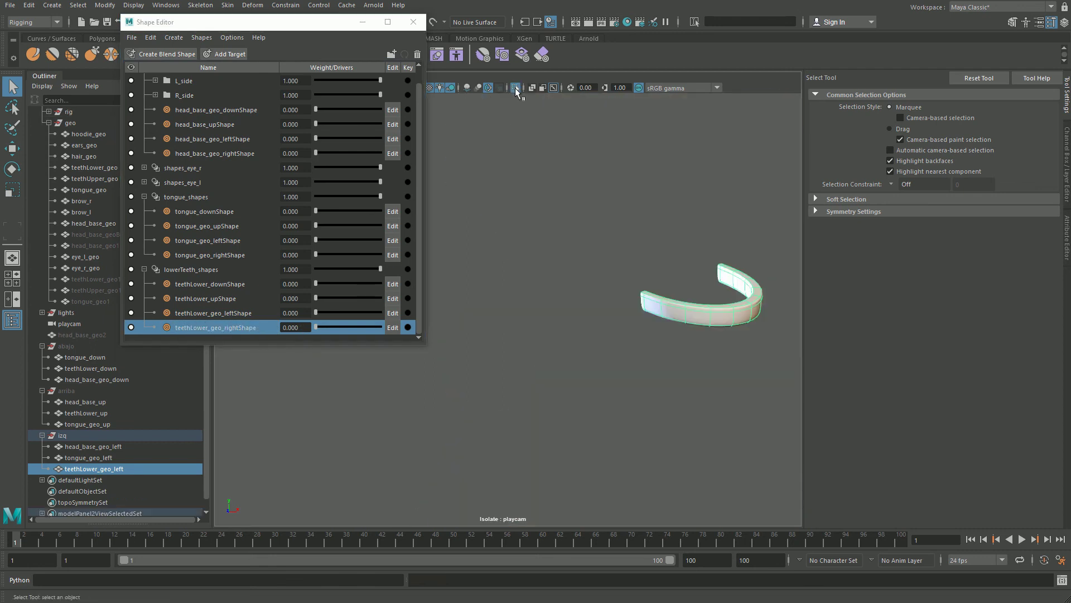
click(319, 327)
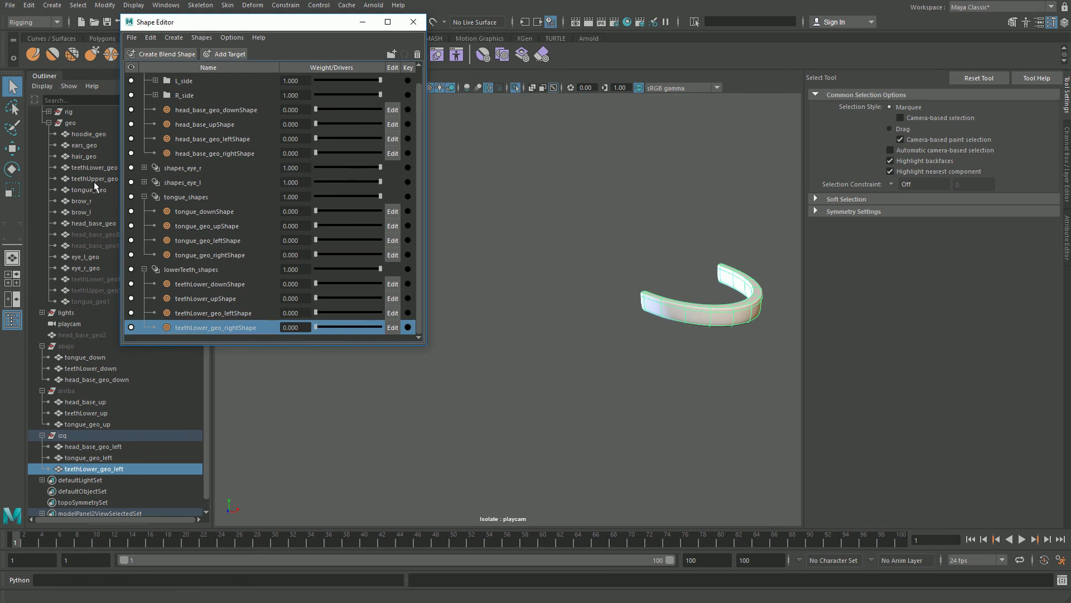
click(95, 167)
double_click(515, 88)
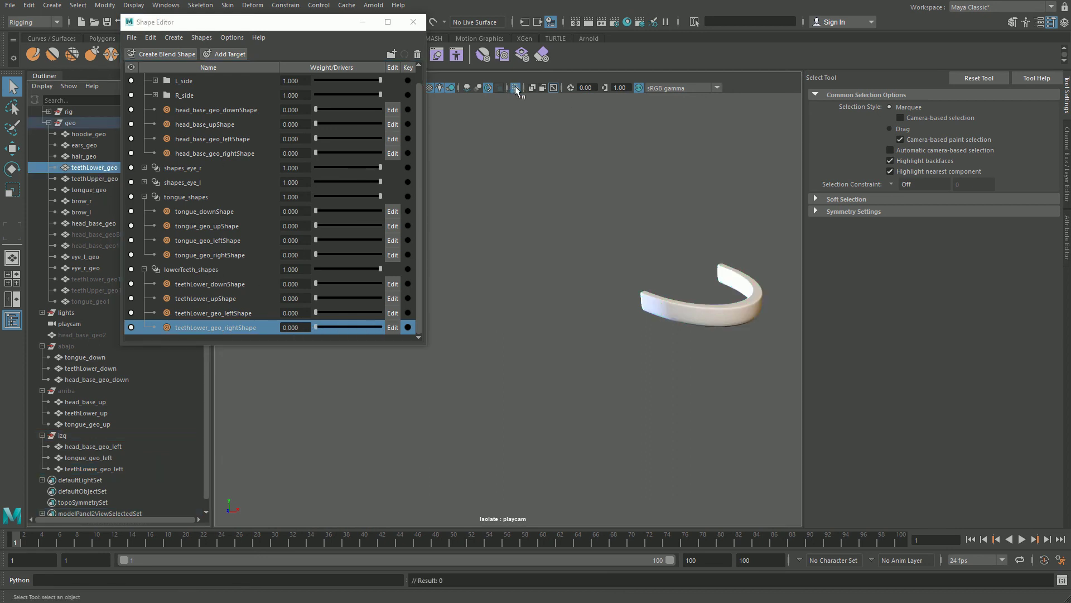
Flip teethLower_geo_rightShape across the symmetry seam and compare it with the left target.
mouse_move(316, 326)
mouse_down()
mouse_move(370, 327)
mouse_move(265, 328)
mouse_up()
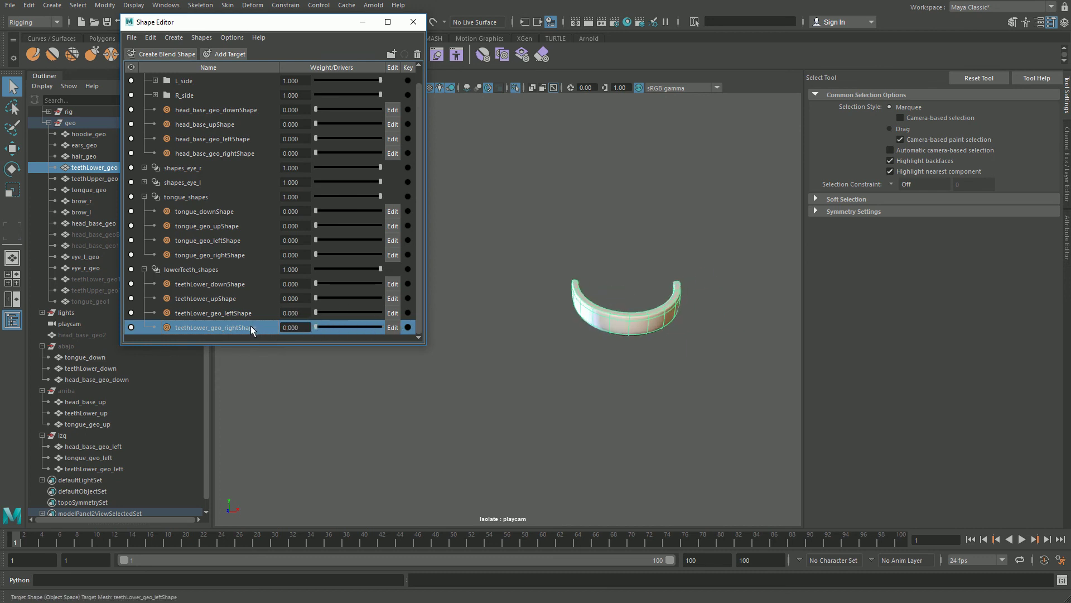
right_click(250, 326)
click(282, 397)
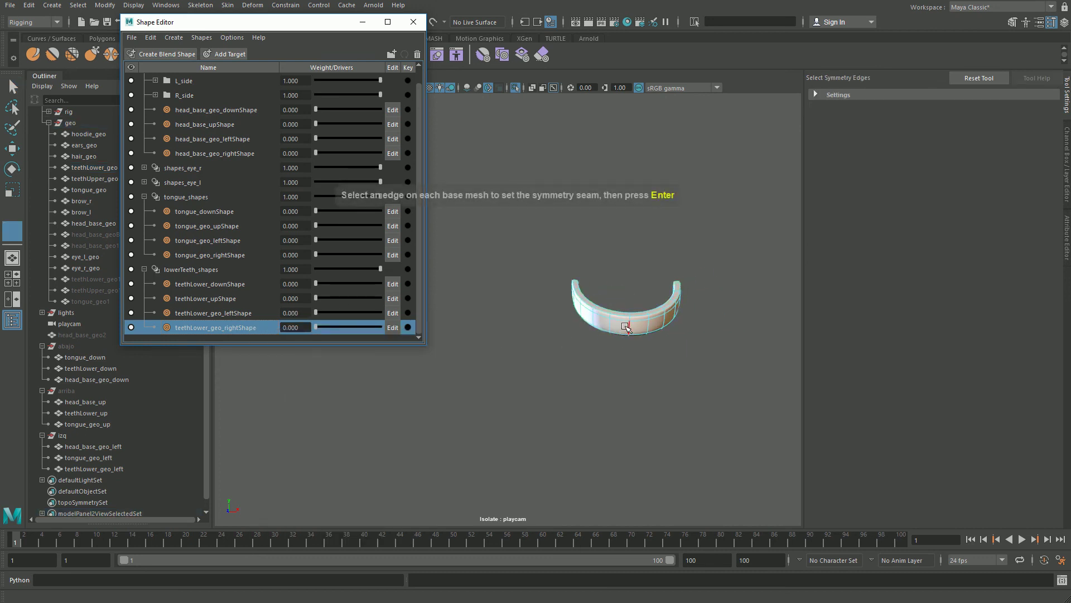
key(Return)
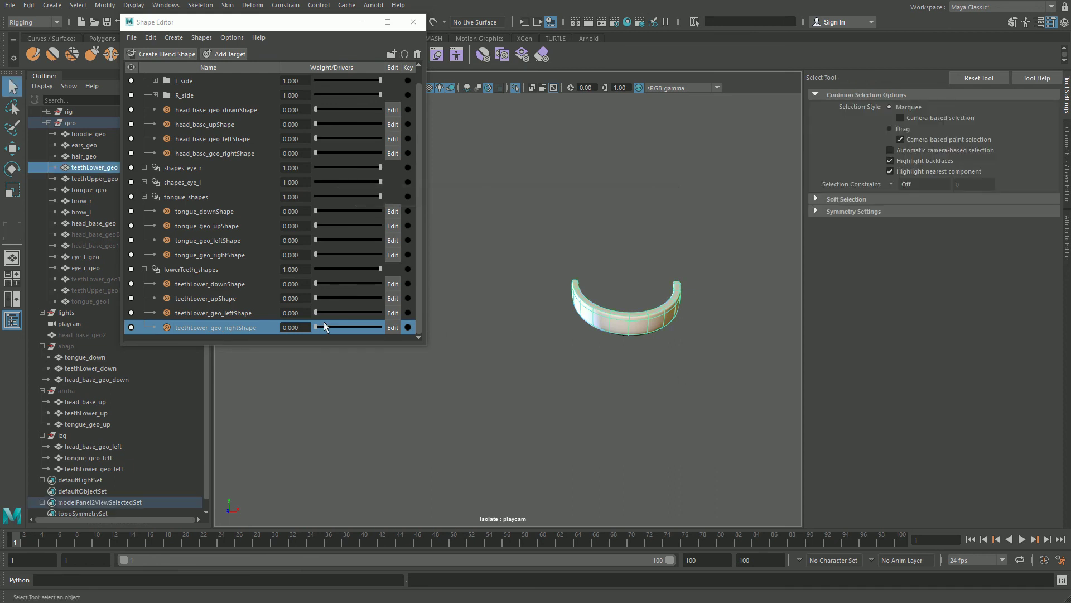
mouse_move(316, 330)
mouse_down()
mouse_move(391, 328)
mouse_move(304, 325)
mouse_move(357, 310)
mouse_move(316, 312)
mouse_move(328, 292)
mouse_move(399, 293)
mouse_move(316, 297)
mouse_move(348, 284)
mouse_move(307, 282)
mouse_up()
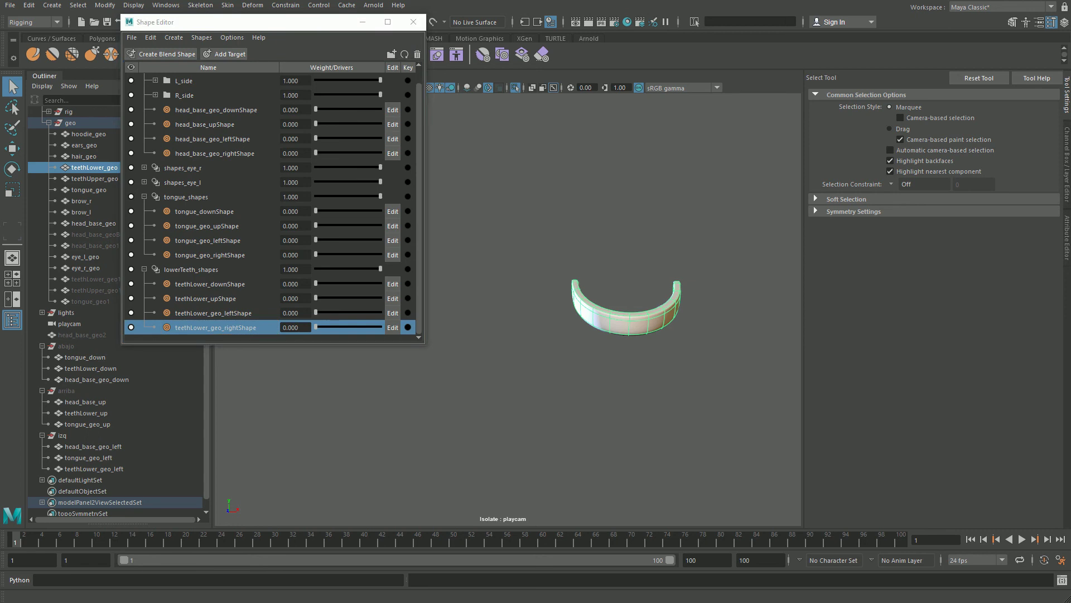
Show the whole head again, test and undo a neck-control move, and lower the Shape Editor.
click(516, 87)
scroll(585, 252, down, 3)
mouse_move(635, 339)
alt+mouse_down()
mouse_move(560, 434)
mouse_move(608, 368)
alt+mouse_up()
click(554, 414)
key(w)
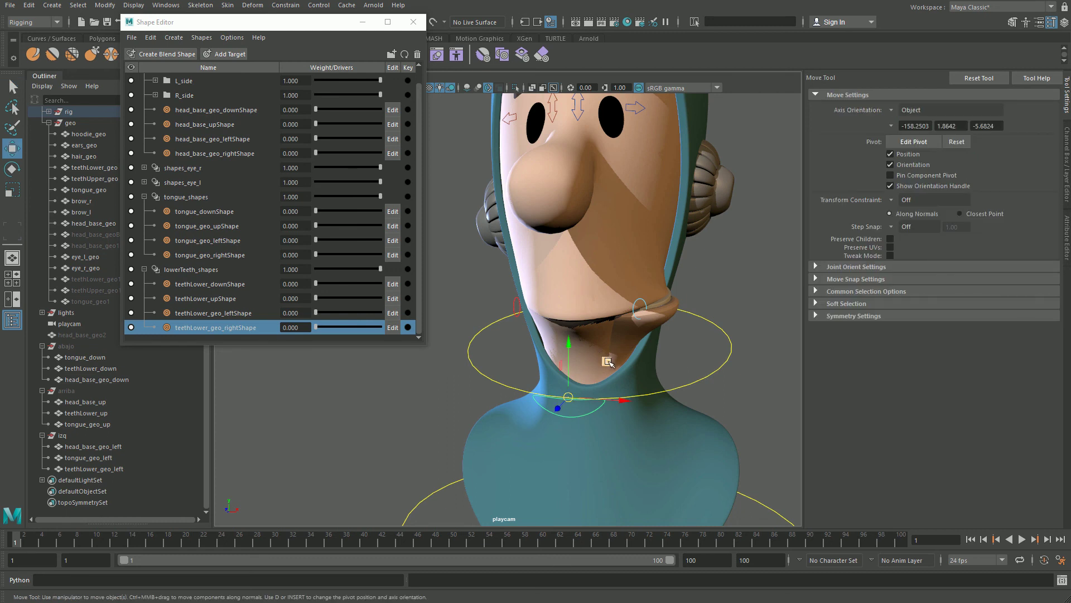
key(ctrl+z)
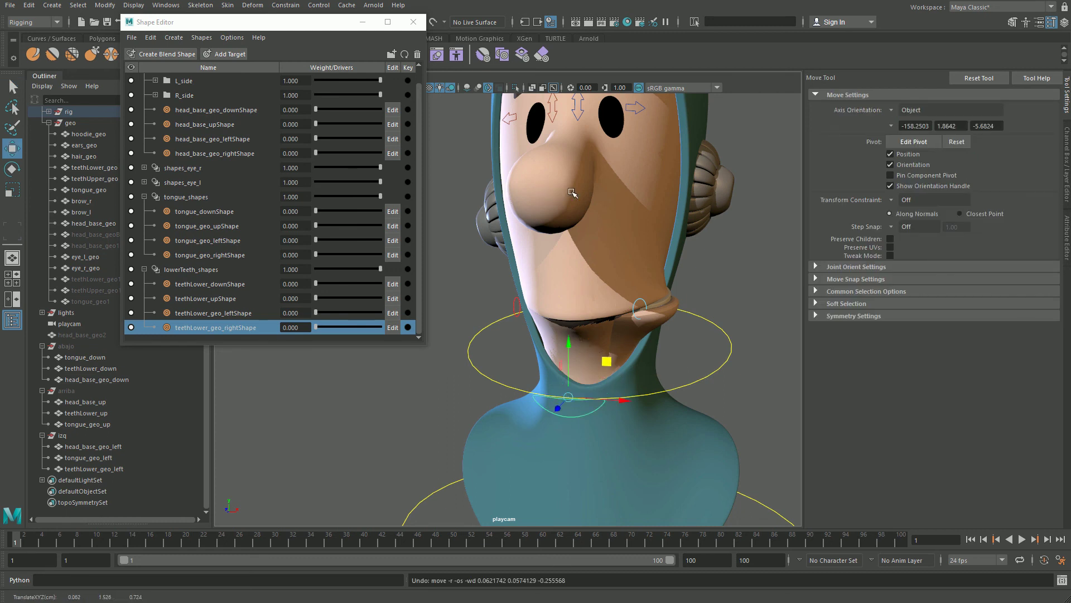
drag(269, 22, 222, 114)
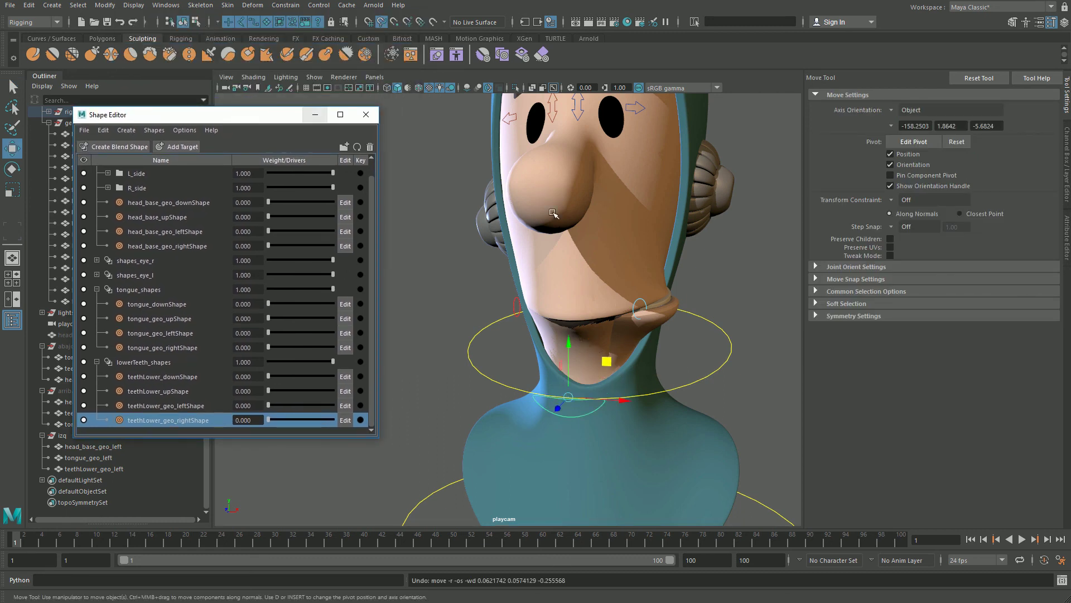